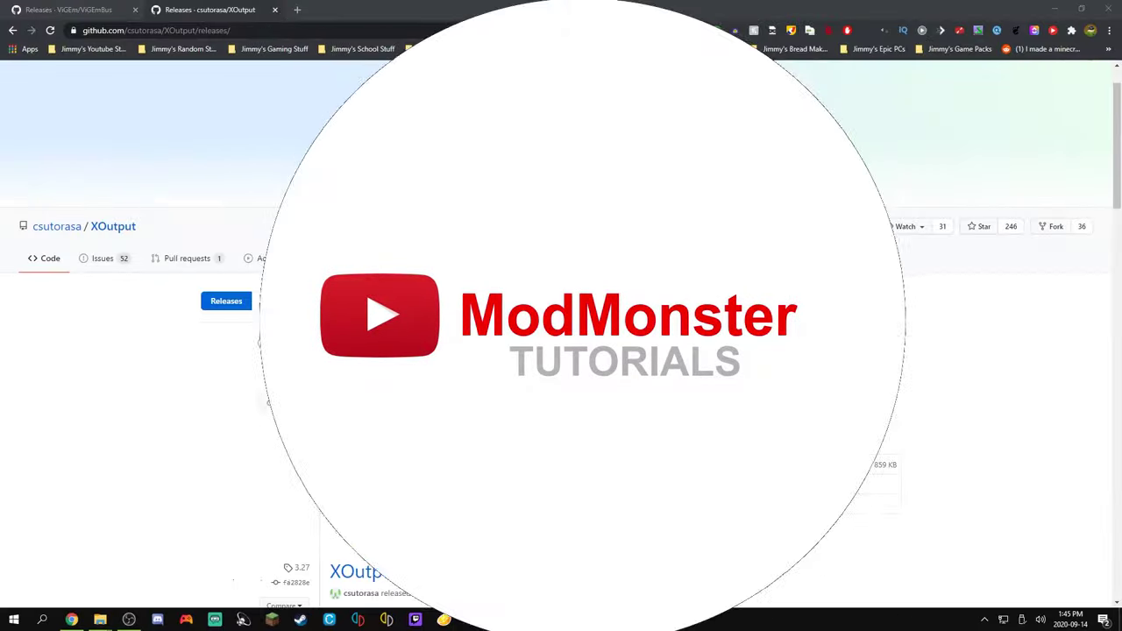
Download ViGEmBus_Setup_1.16.116.exe from the latest ViGEmBus release and run its driver setup wizard.
scroll(561, 333, up, 8)
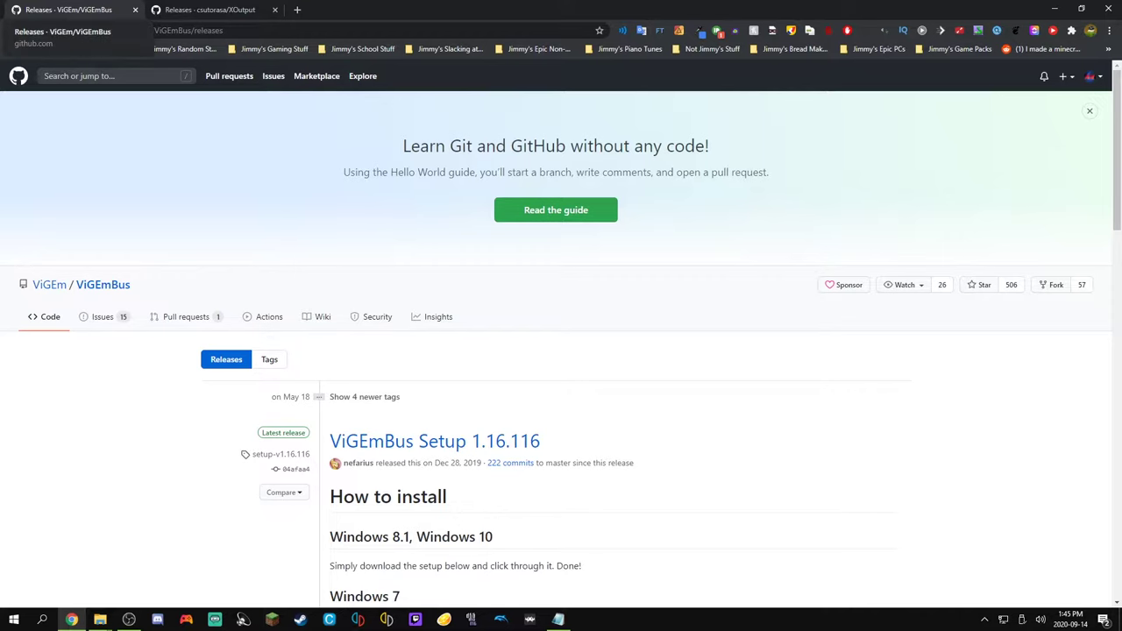
scroll(561, 333, down, 2)
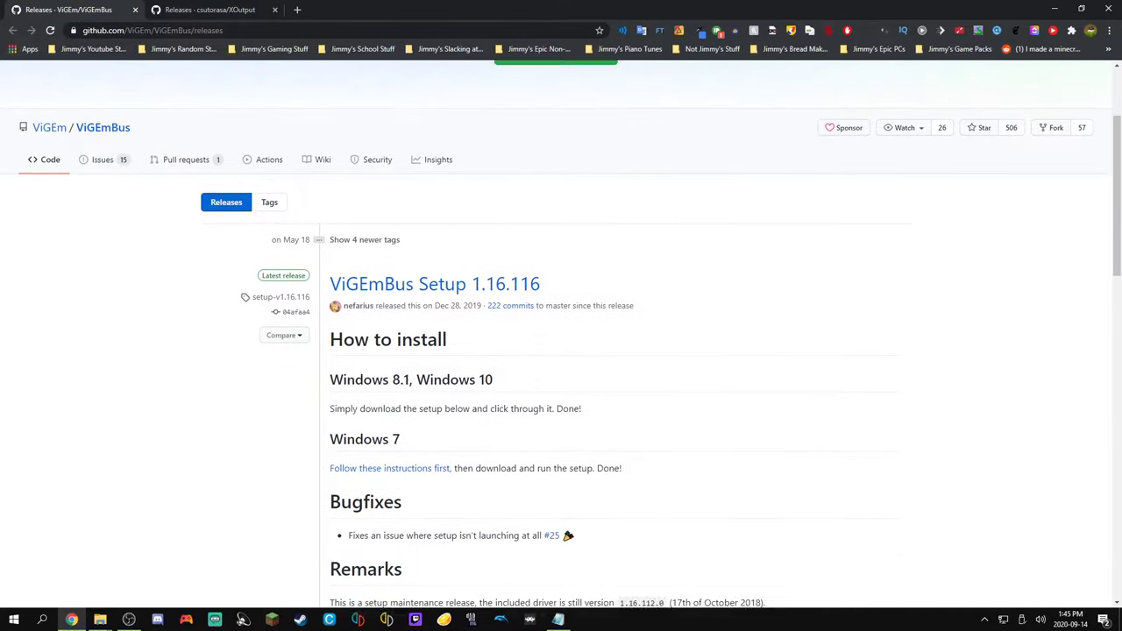
scroll(562, 334, down, 2)
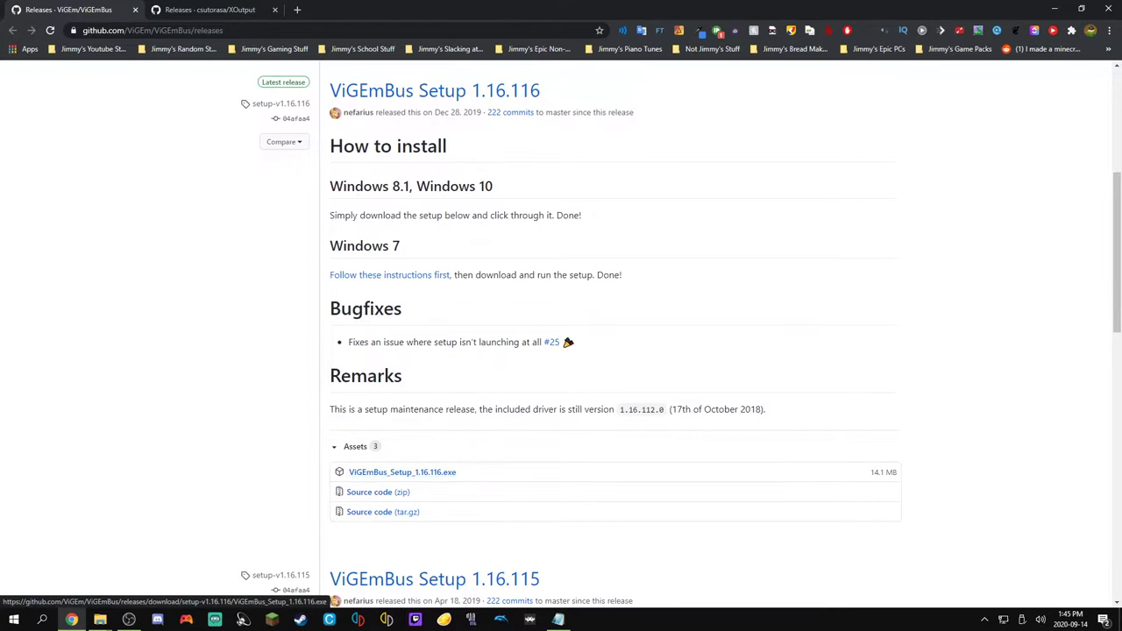
scroll(561, 333, up, 2)
scroll(561, 334, down, 1)
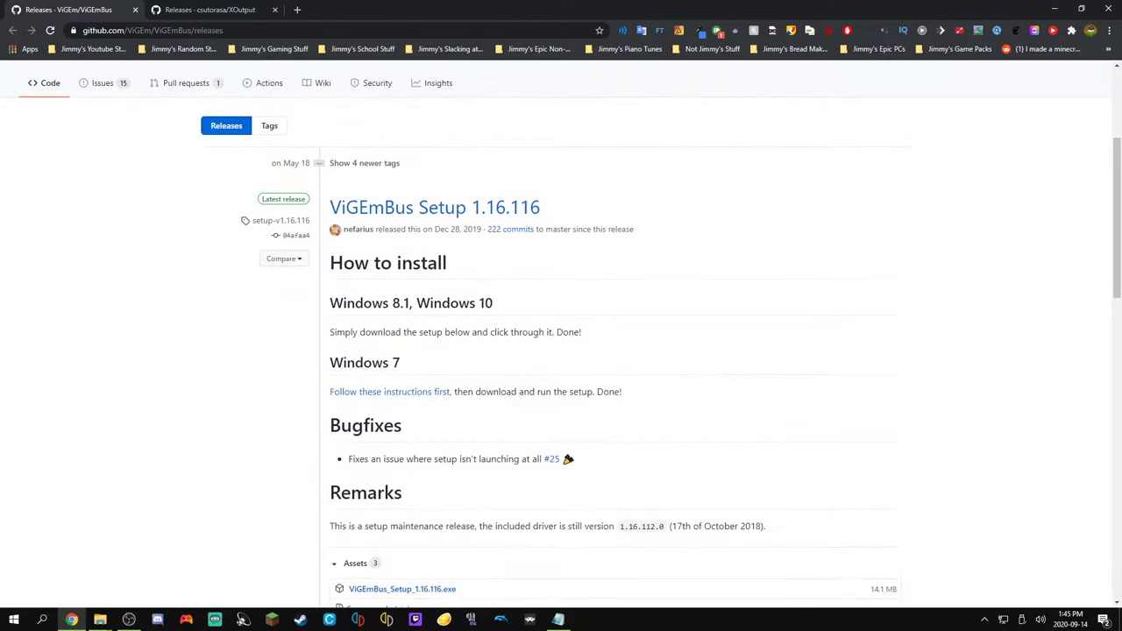
scroll(562, 334, down, 2)
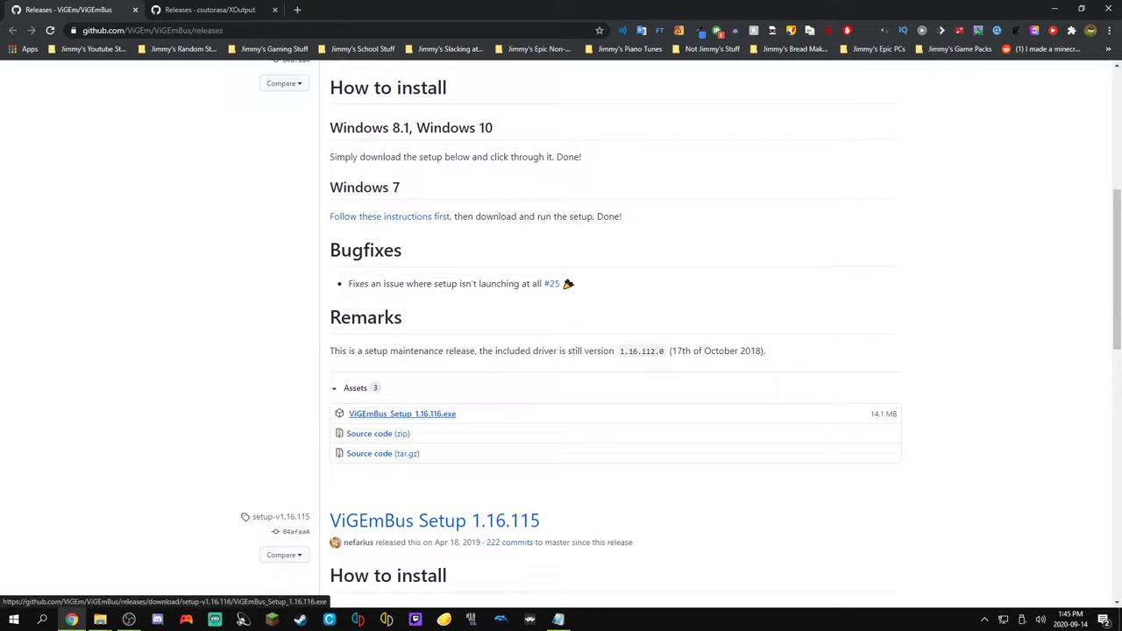
click(402, 414)
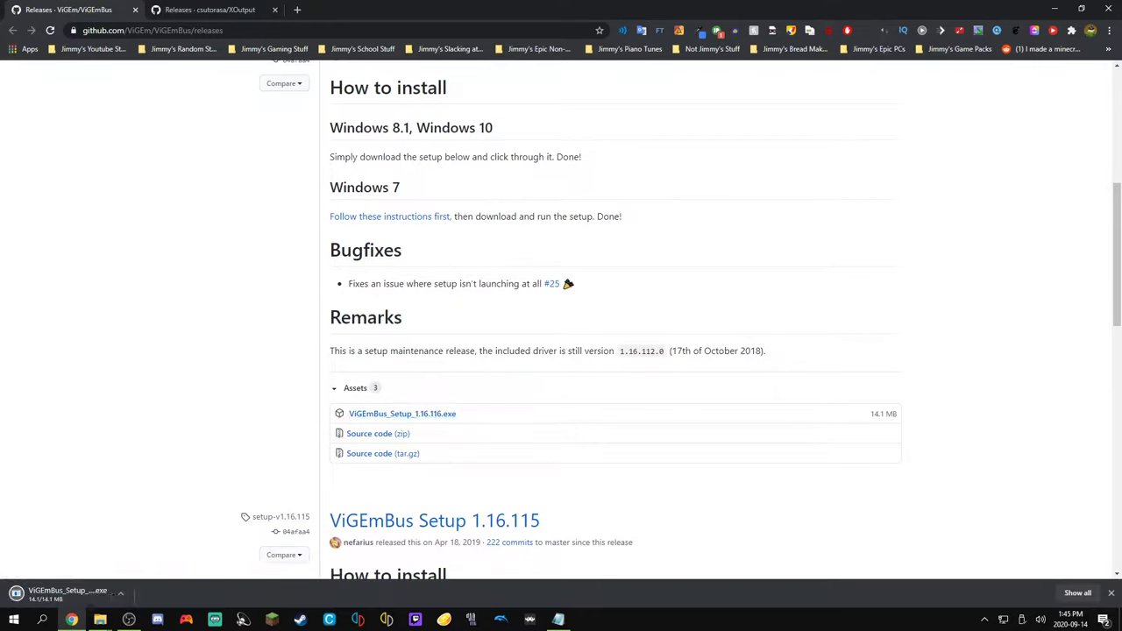
click(66, 594)
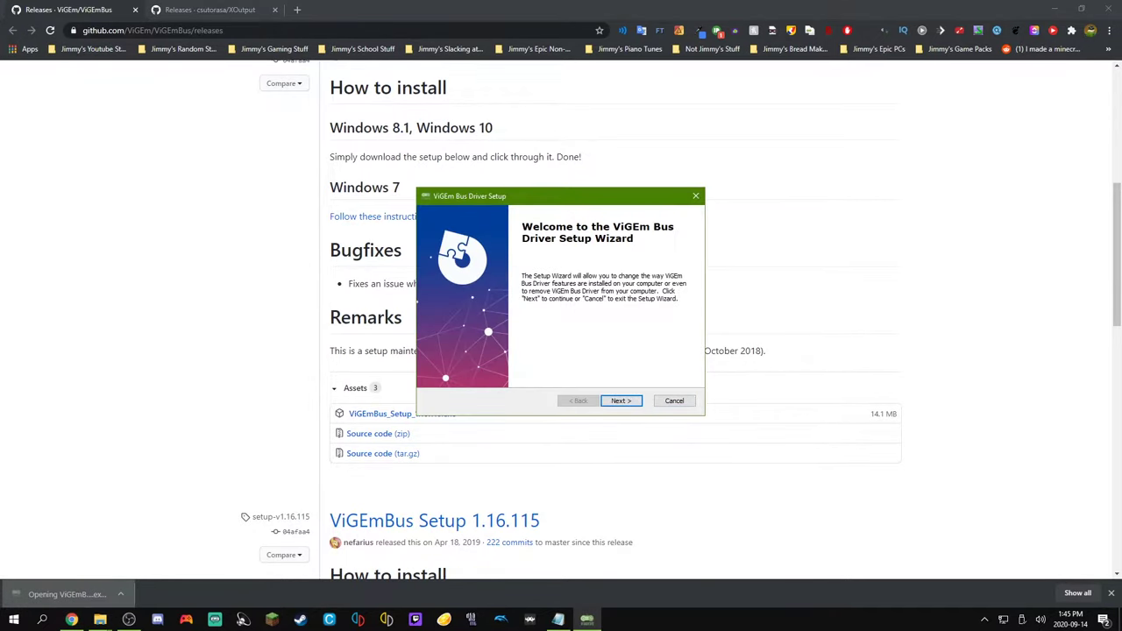
key(Return)
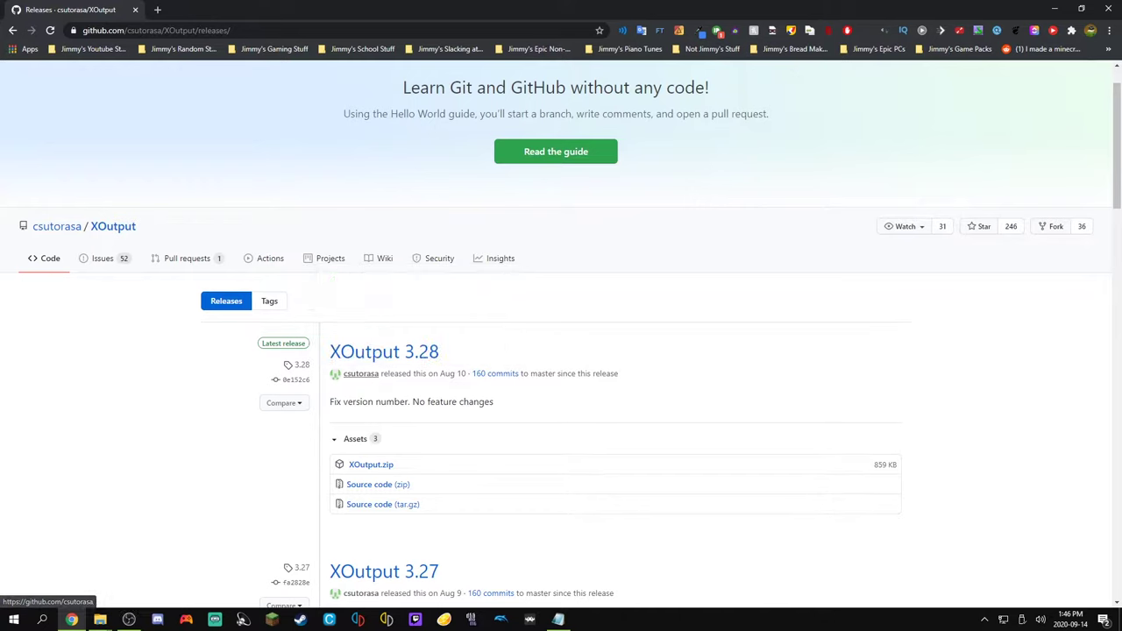
Download XOutput.zip from the assets of the XOutput 3.28 release.
scroll(495, 364, down, 1)
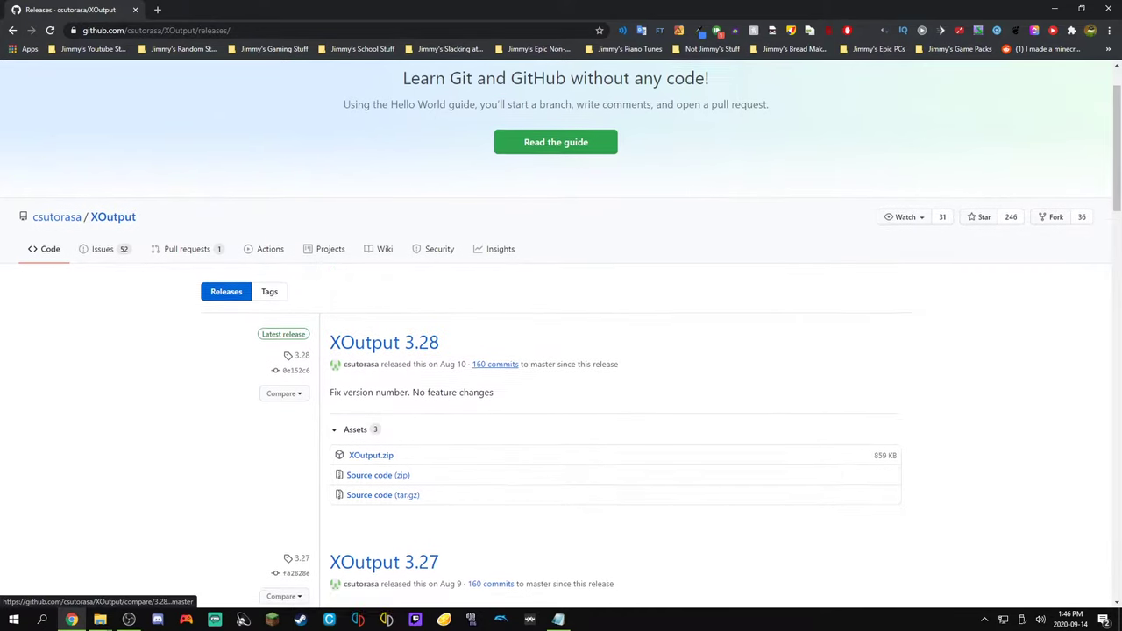
scroll(496, 364, down, 2)
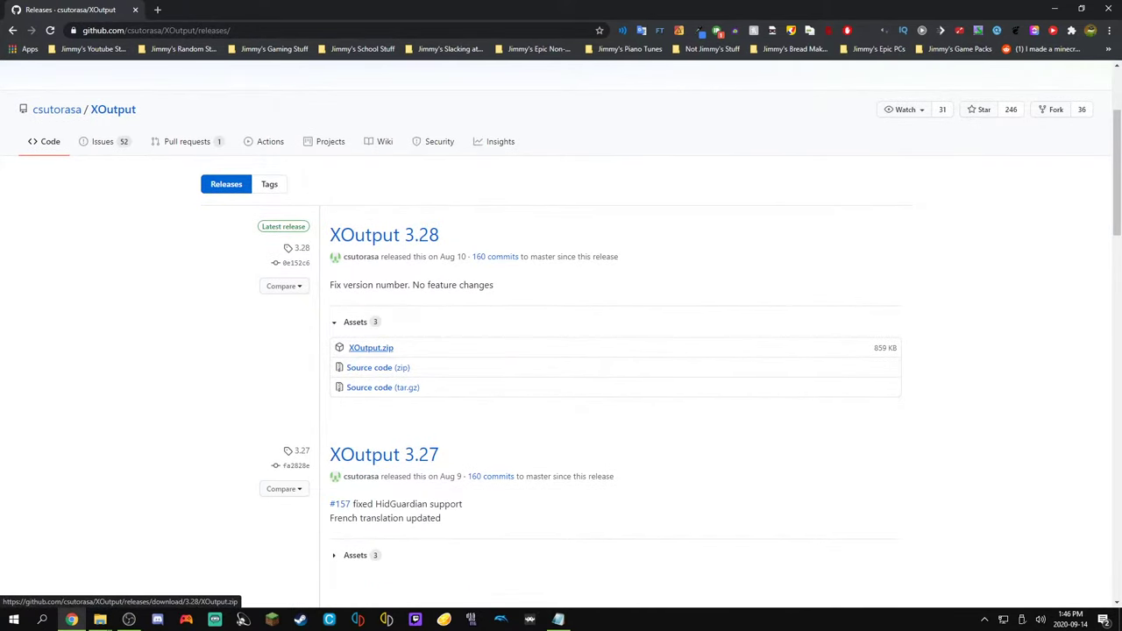
scroll(371, 290, down, 1)
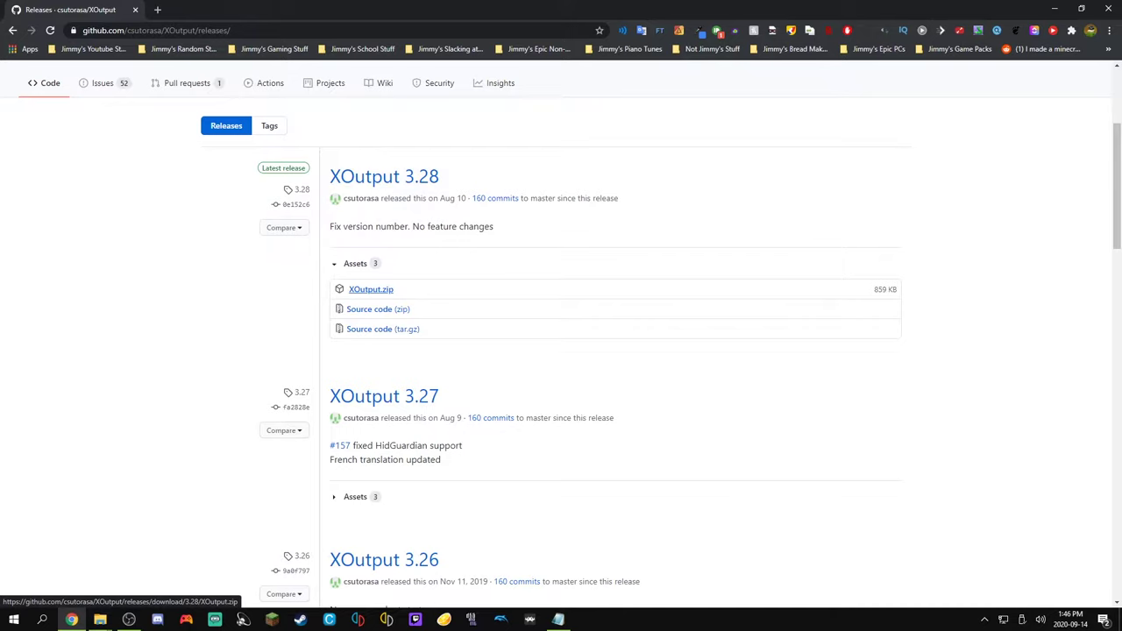
click(371, 290)
drag(442, 176, 405, 177)
click(456, 235)
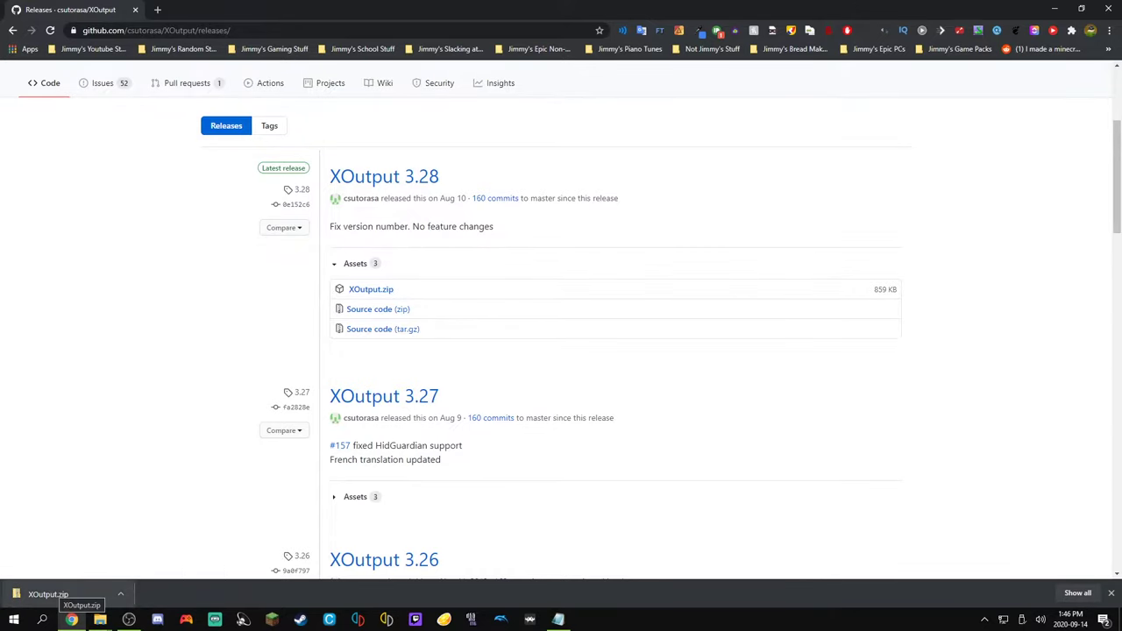
Switch to File Explorer and open the Apps folder on the DATA (D:) drive.
click(53, 595)
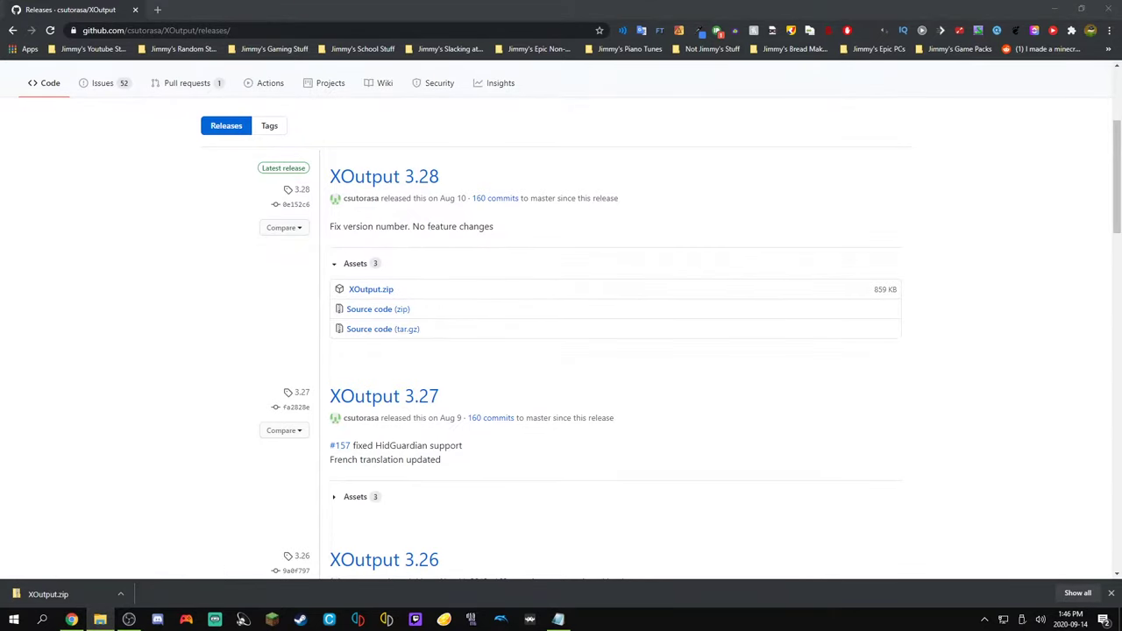
drag(0, 132, 497, 133)
drag(213, 127, 503, 125)
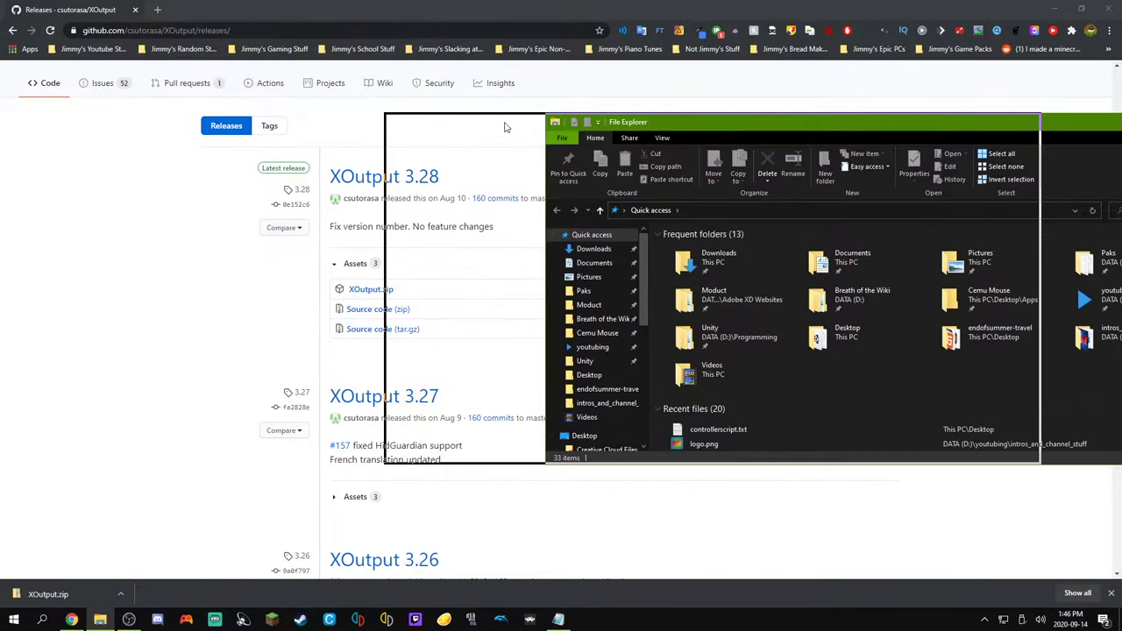
double_click(689, 259)
scroll(434, 334, down, 5)
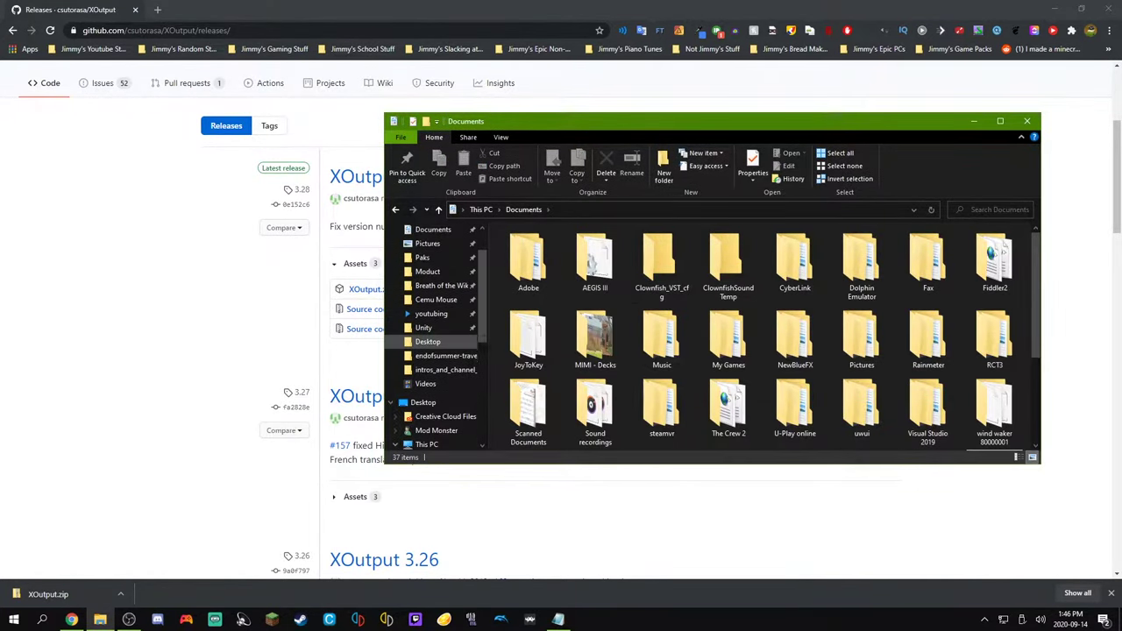
click(435, 313)
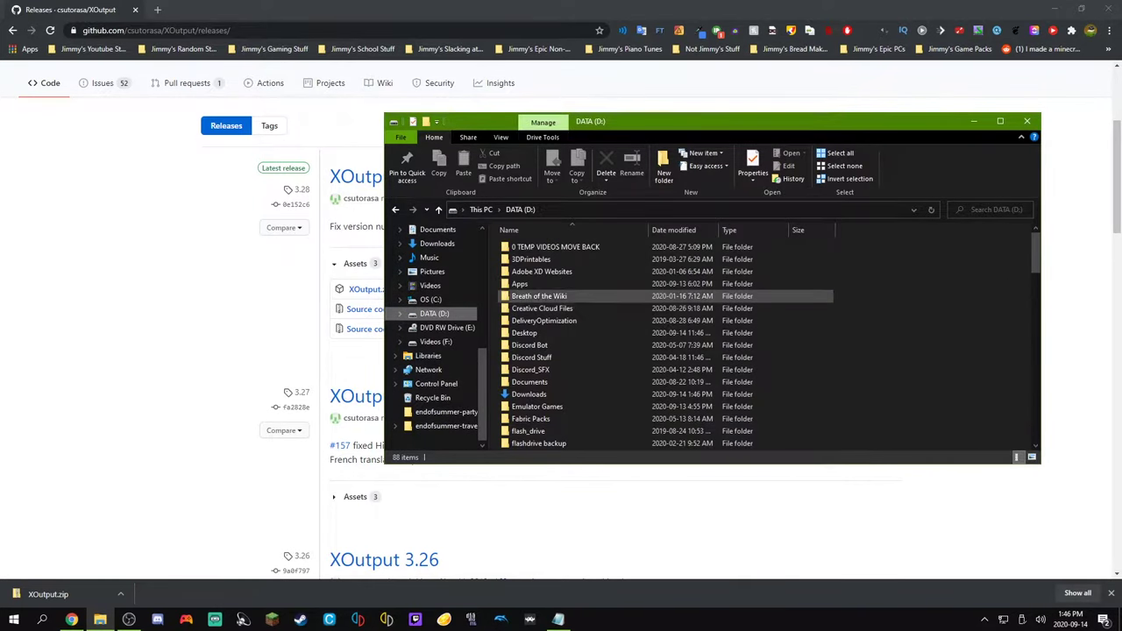
double_click(535, 295)
scroll(526, 333, down, 2)
scroll(526, 333, down, 1)
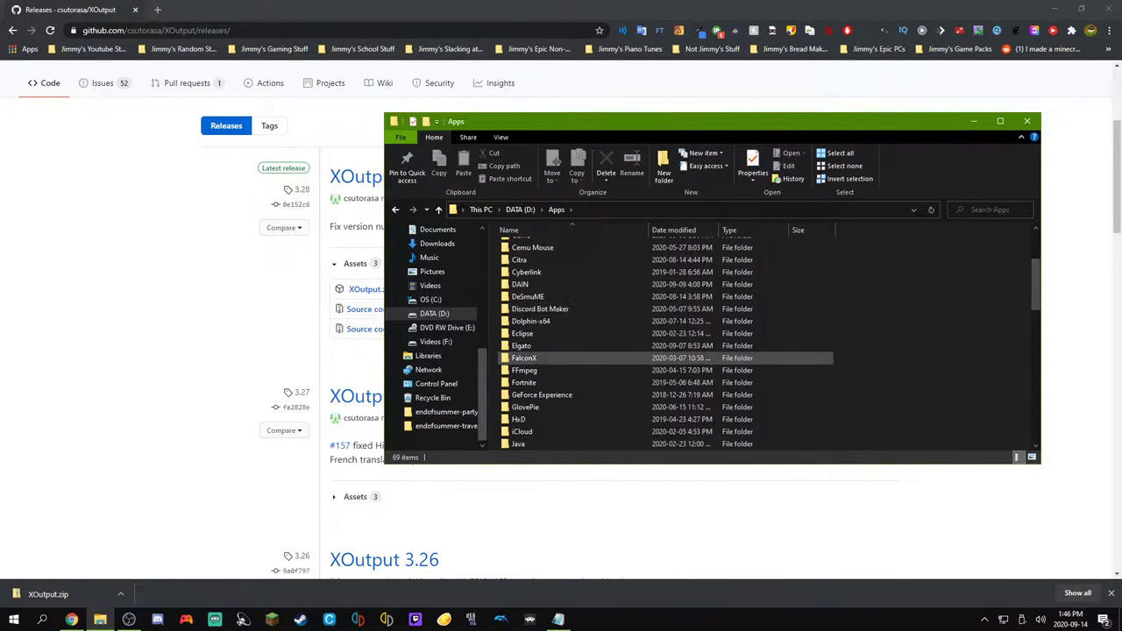
Create a folder named XOutput inside the Apps folder and open it.
right_click(874, 309)
mouse_move(903, 448)
click(1022, 447)
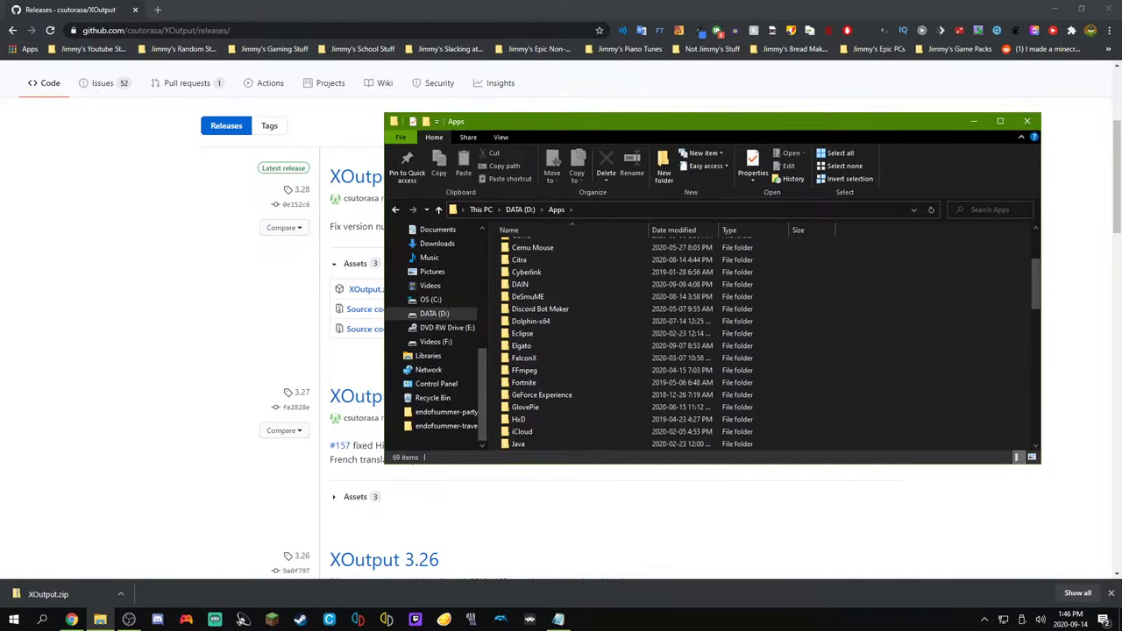
text(XO)
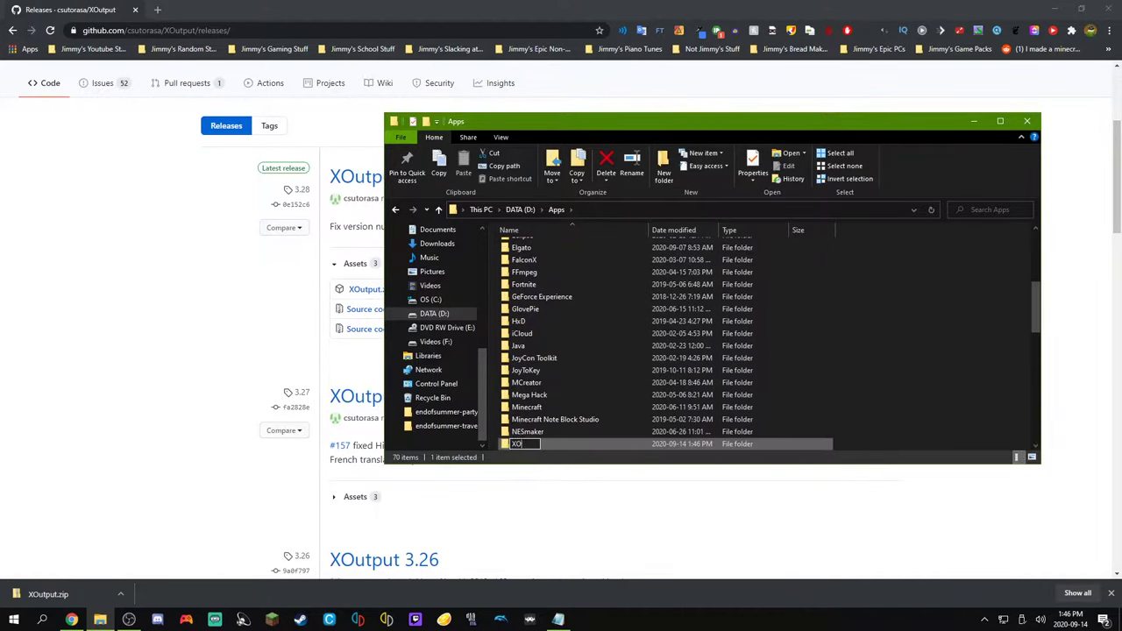
text(utput)
key(Return)
key(Return)
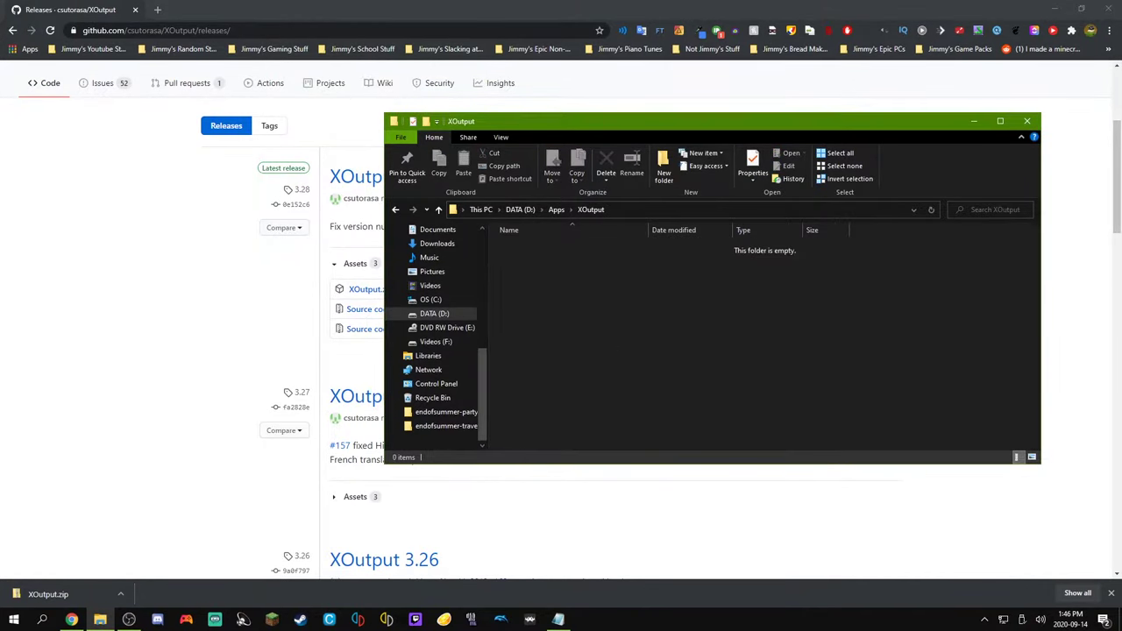
Copy XOutput.exe from the downloaded XOutput.zip into the empty XOutput folder, and close the archive and browser windows.
click(48, 595)
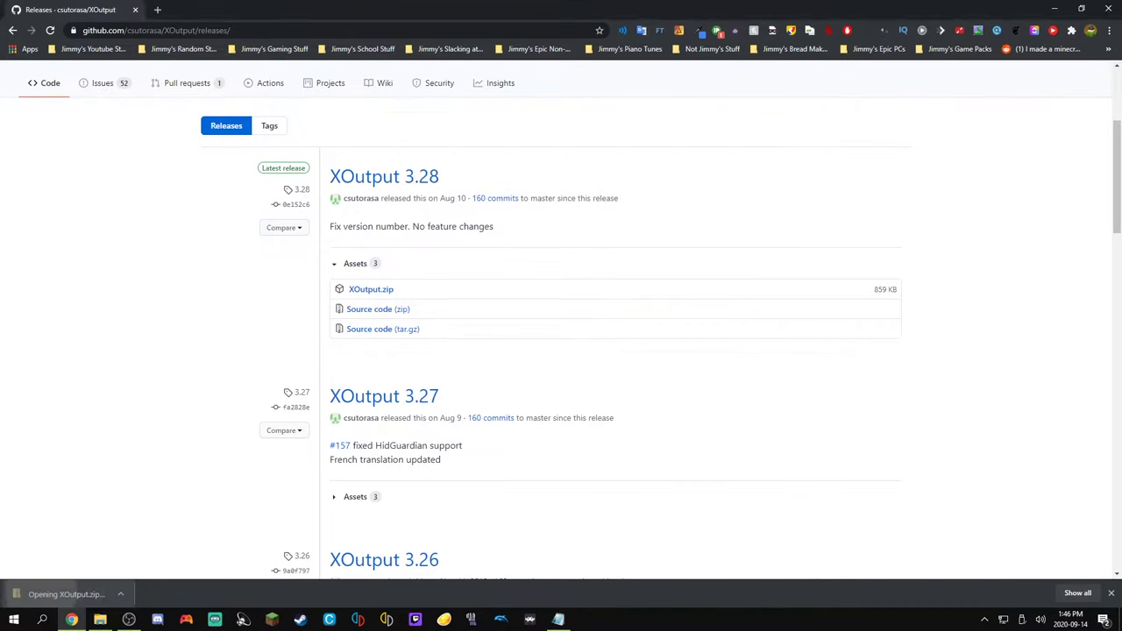
drag(746, 137, 357, 124)
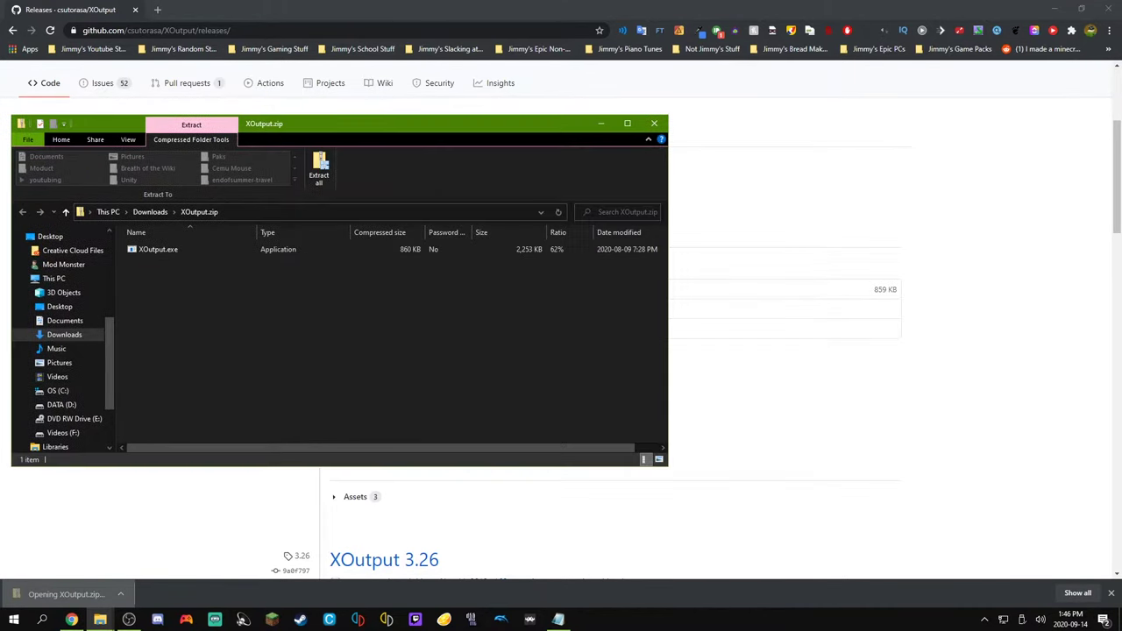
click(100, 620)
click(61, 564)
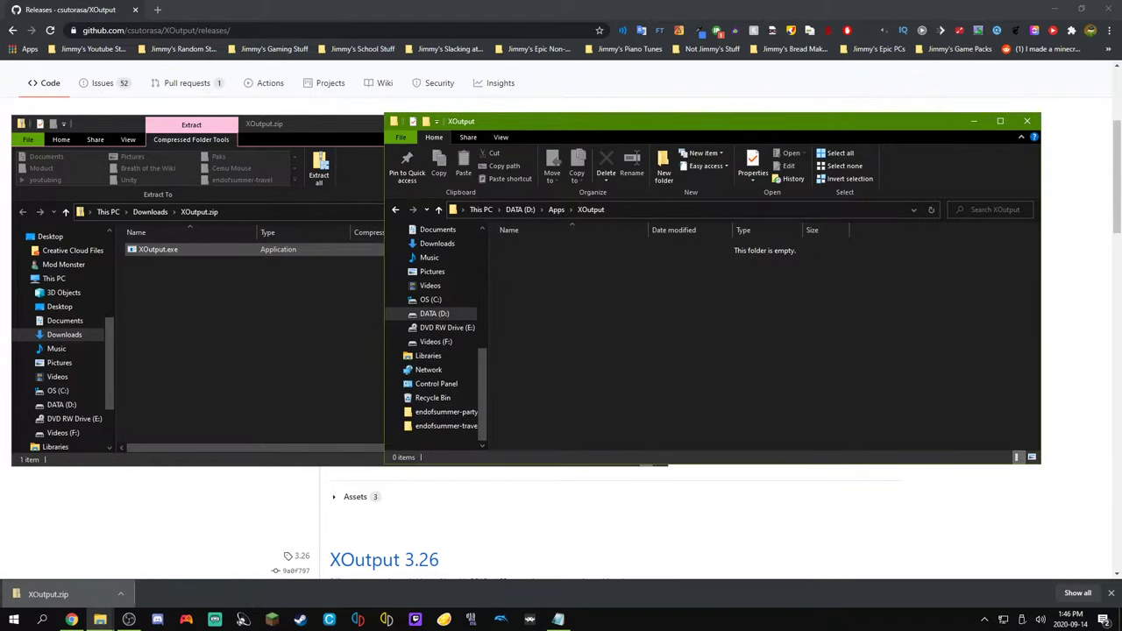
drag(158, 250, 551, 268)
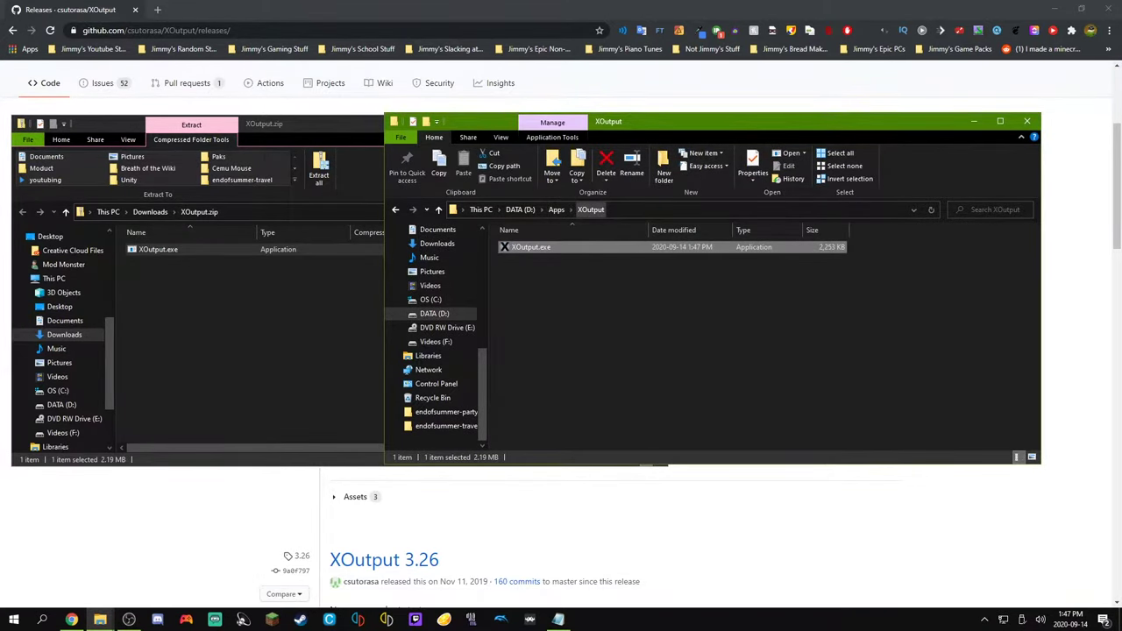
click(346, 124)
click(654, 123)
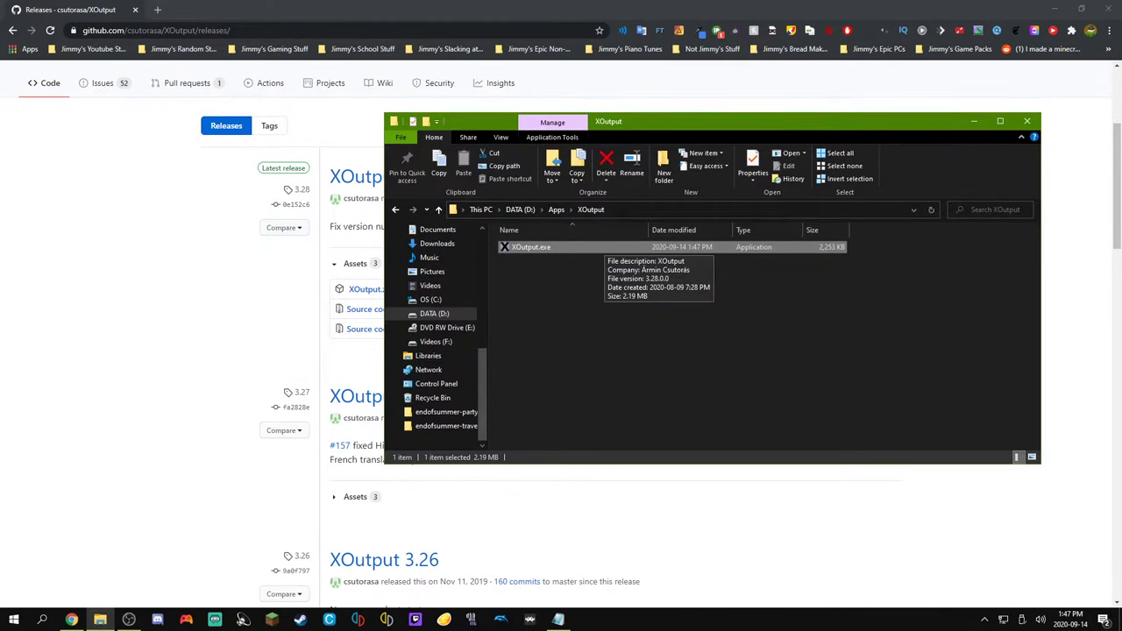
click(1109, 9)
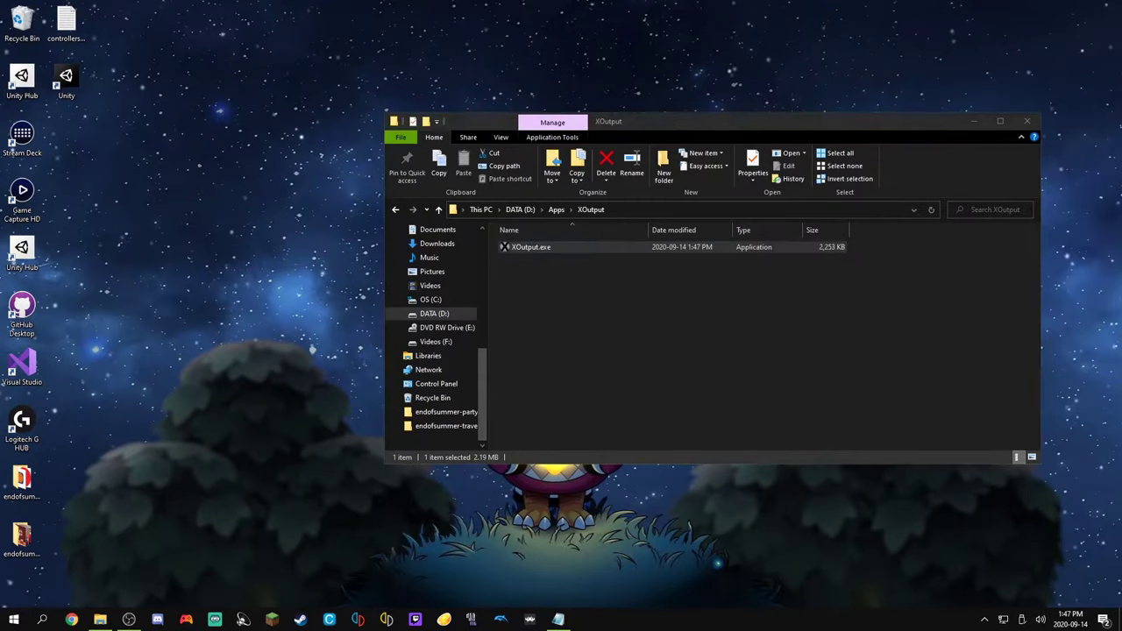
Launch XOutput.exe from the XOutput folder, allowing it to run past the SmartScreen block.
drag(619, 127, 501, 137)
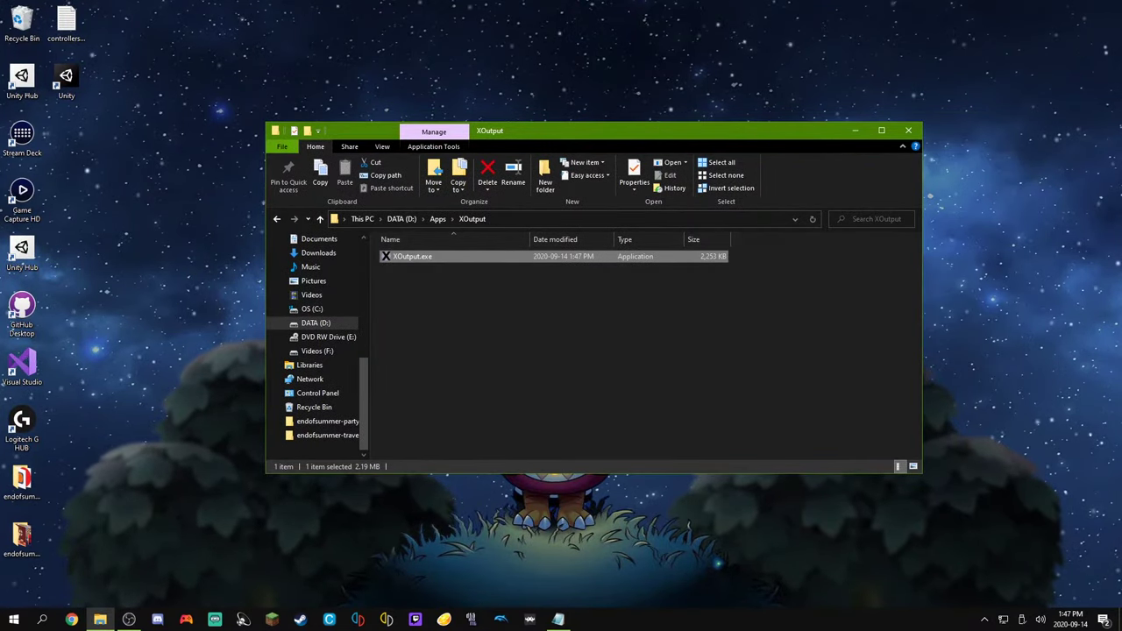
double_click(412, 257)
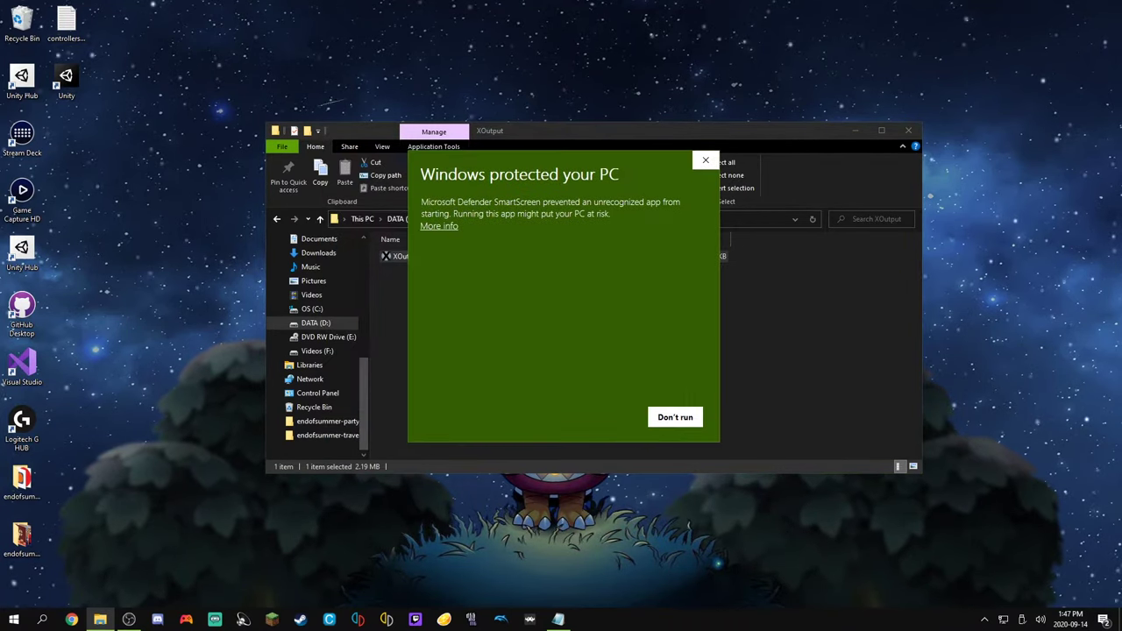
click(439, 227)
click(604, 418)
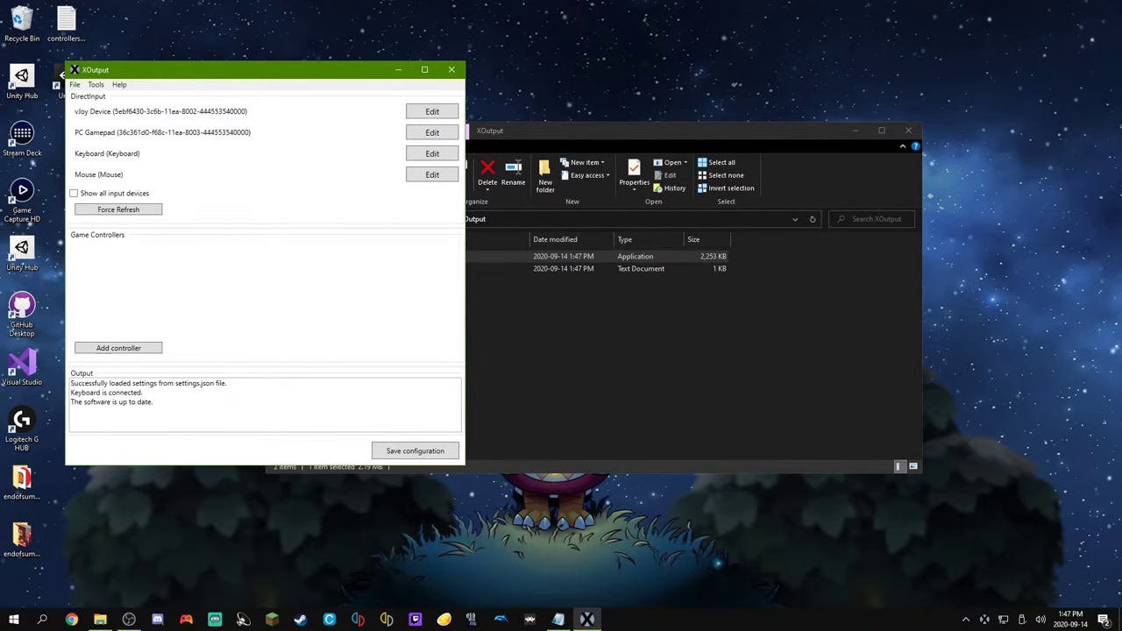
drag(186, 69, 391, 114)
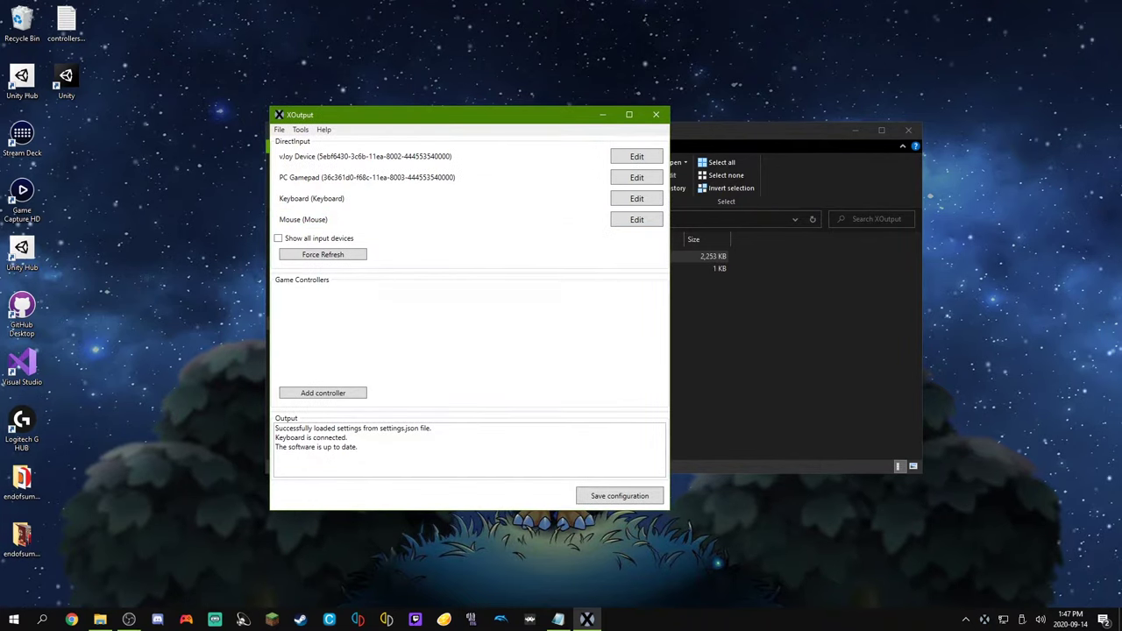
Add a game controller and open its mapping settings, bringing the Configure All option into view.
key(space)
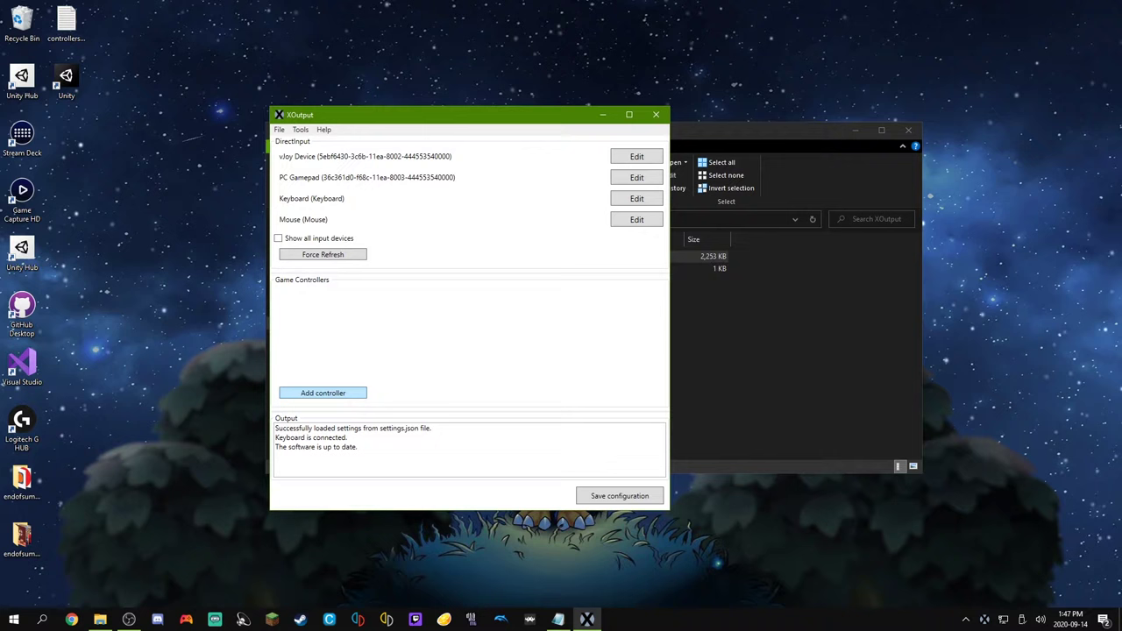
click(323, 393)
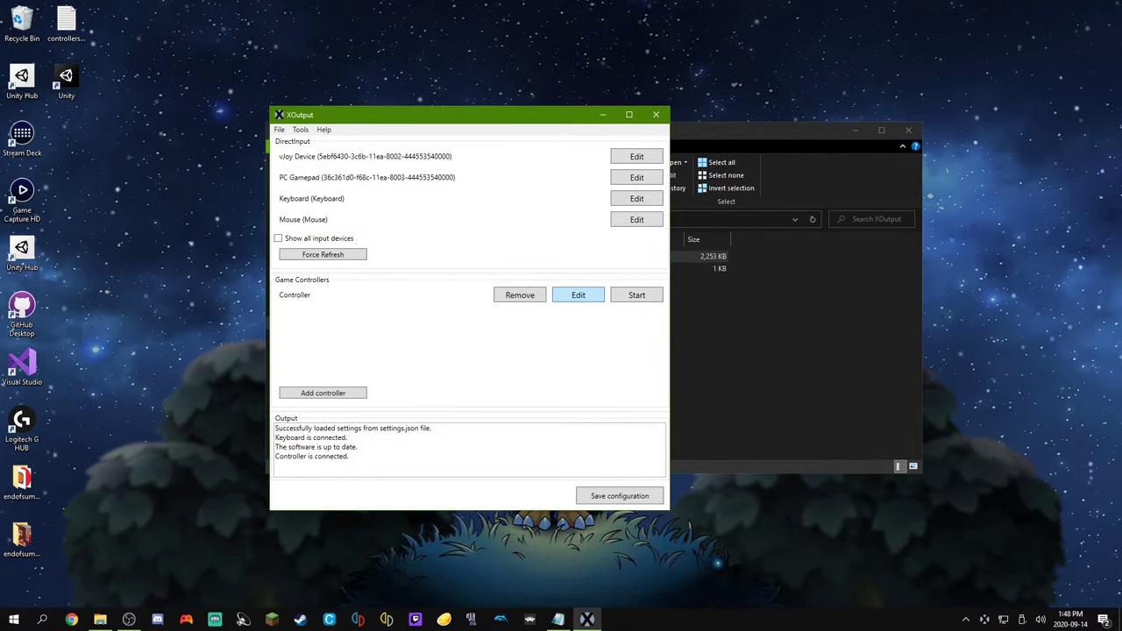
click(578, 295)
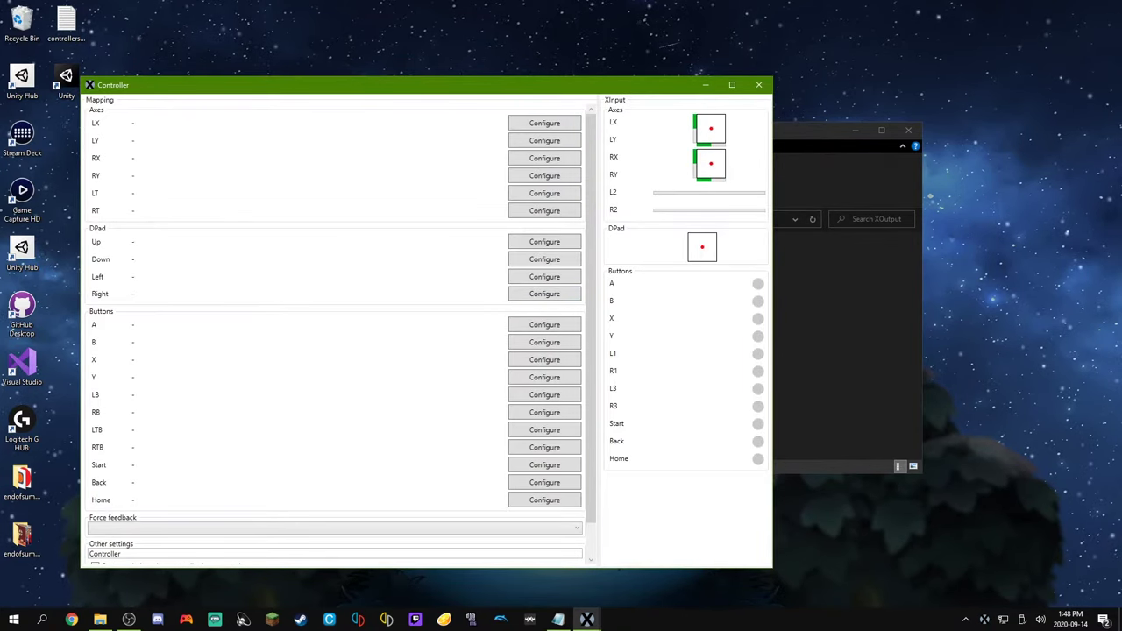
drag(174, 87, 273, 86)
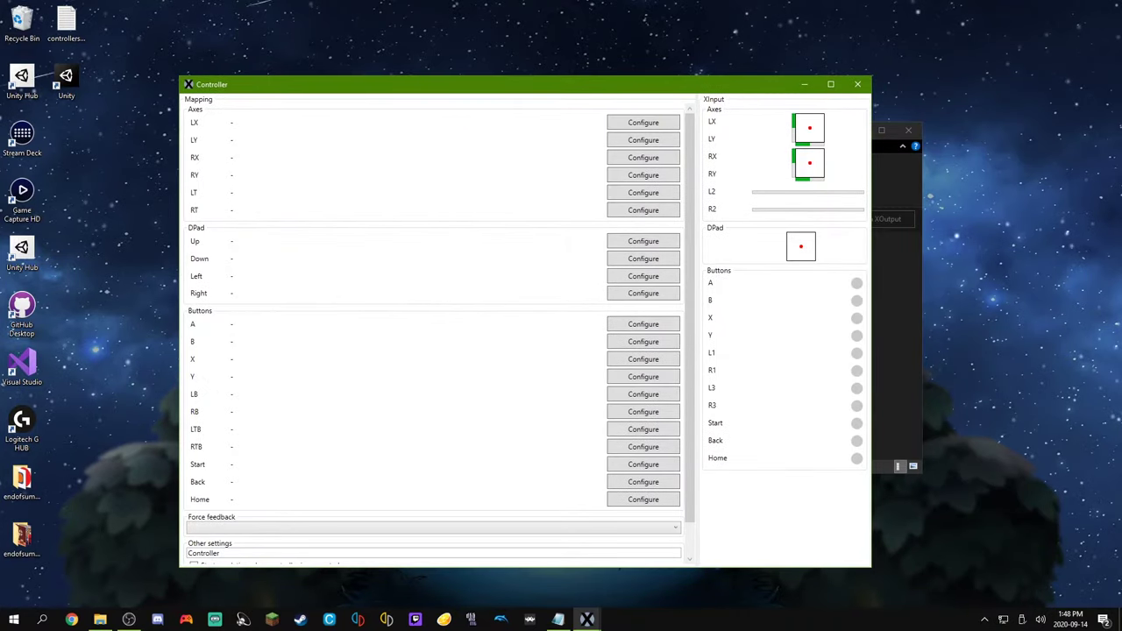
scroll(434, 324, down, 1)
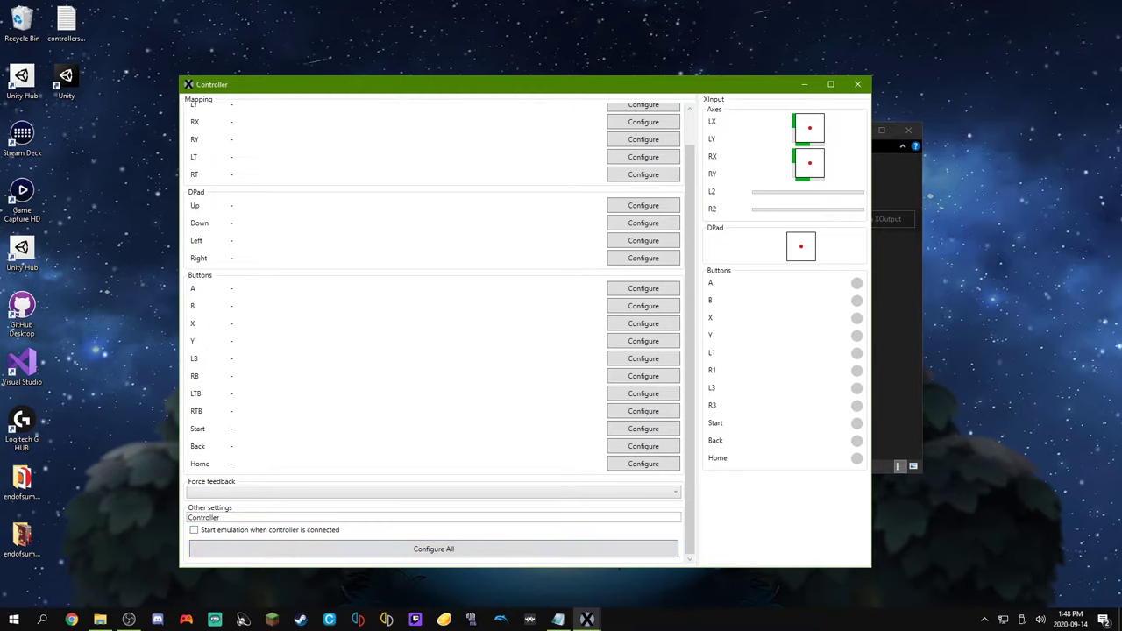
Rename the controller to PS4 Controller and run Configure All to map every axis, D-pad direction and button to the PC Gamepad.
drag(223, 517, 187, 517)
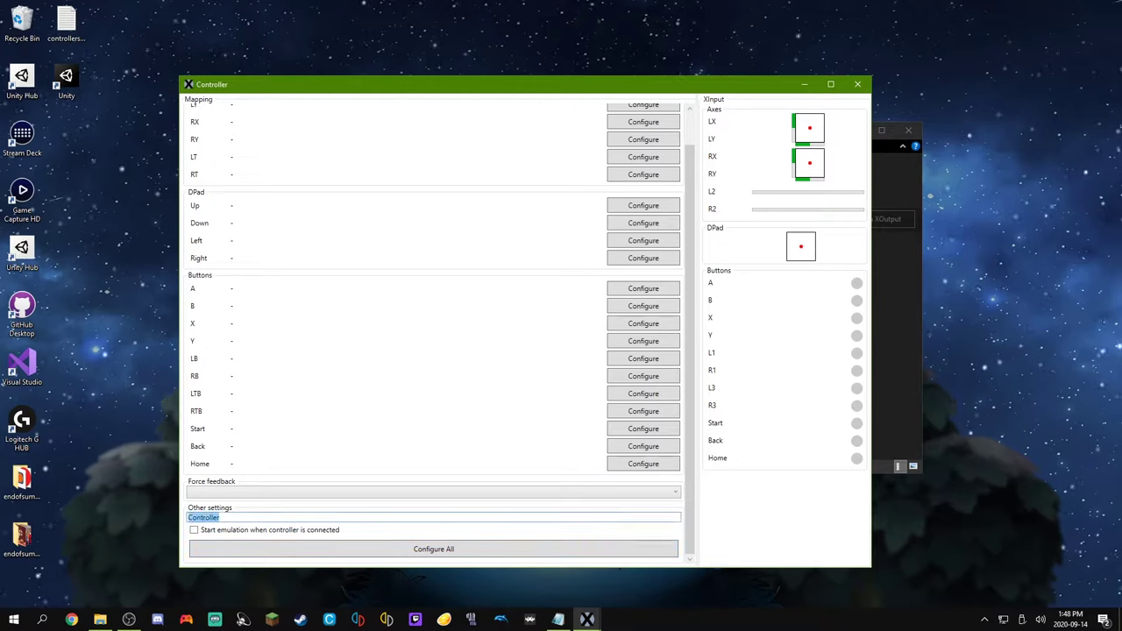
text(PS4 C)
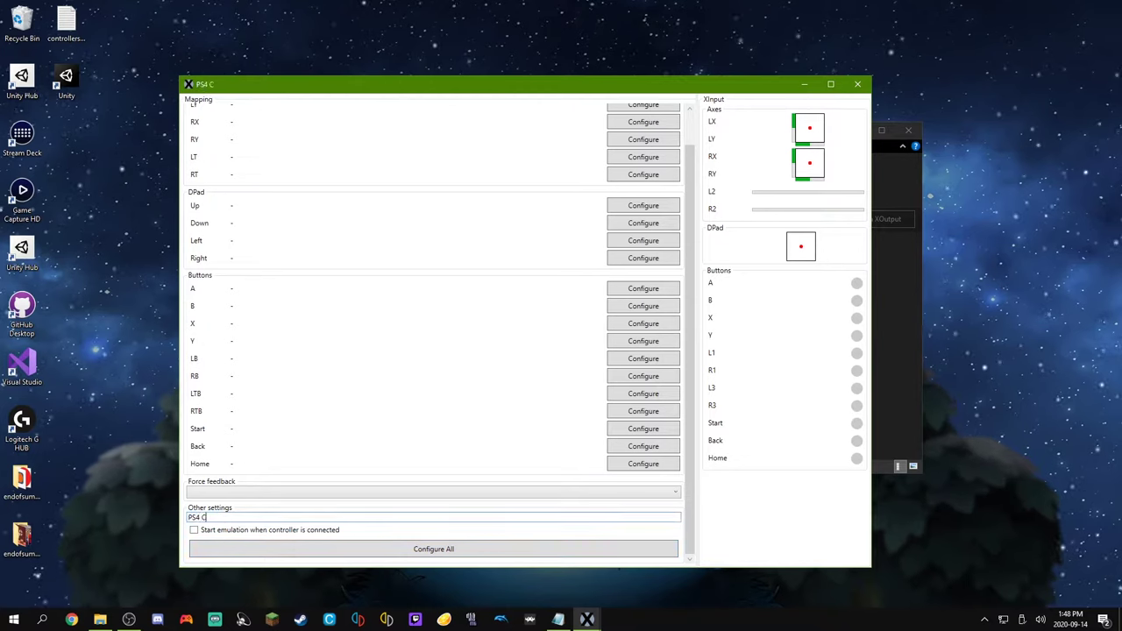
text(ontroller)
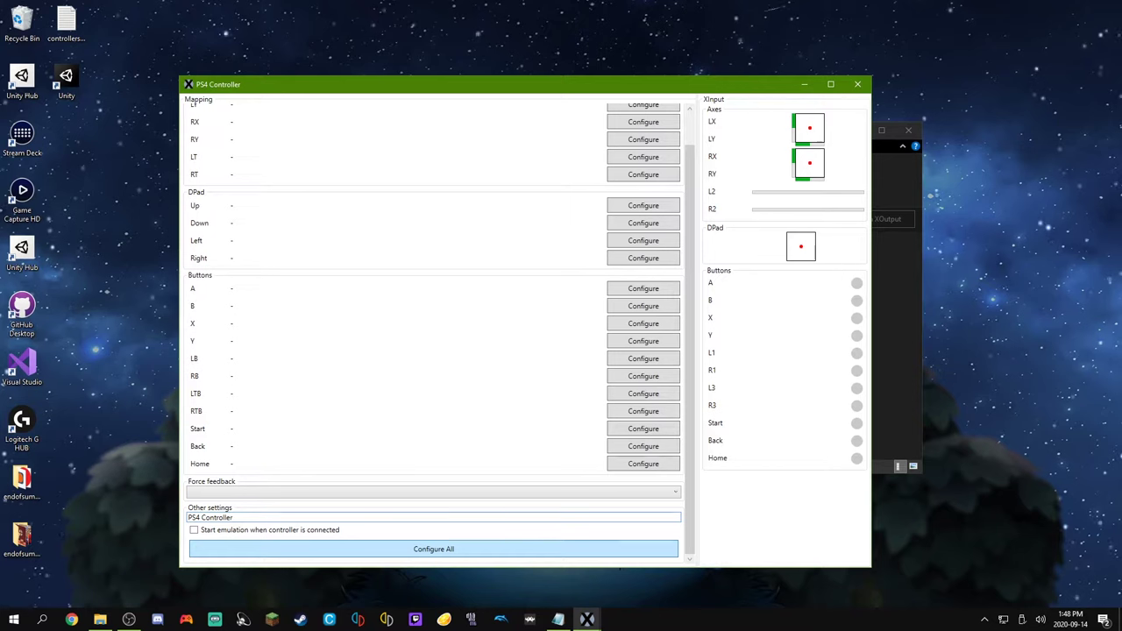
click(433, 549)
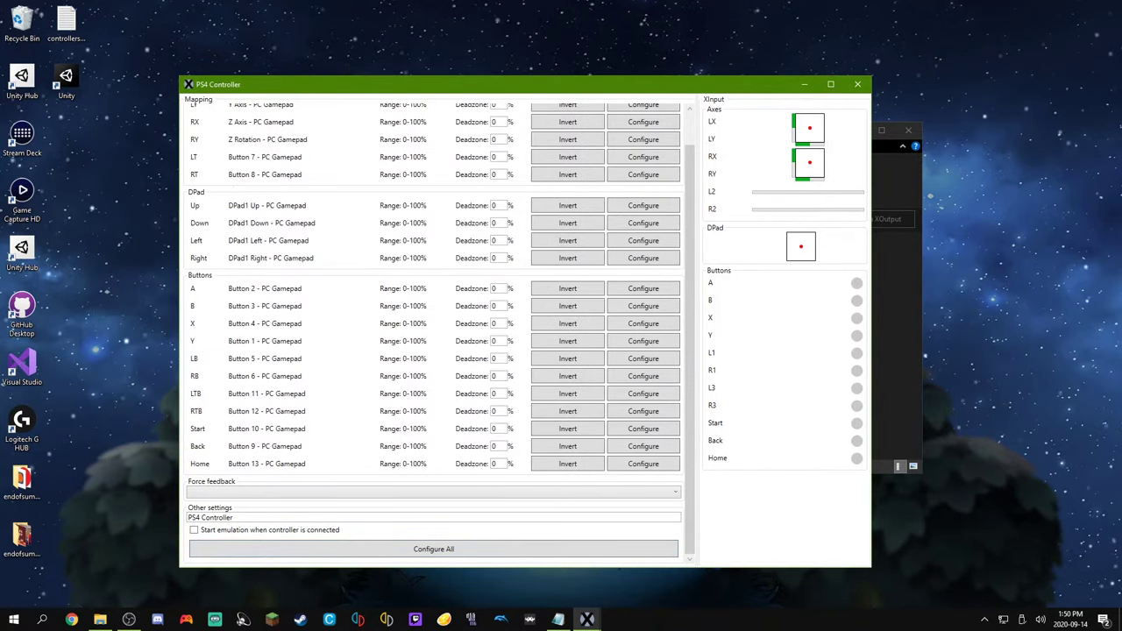
Close the mapping settings and save the configuration, checking for settings.json in the XOutput folder.
click(858, 83)
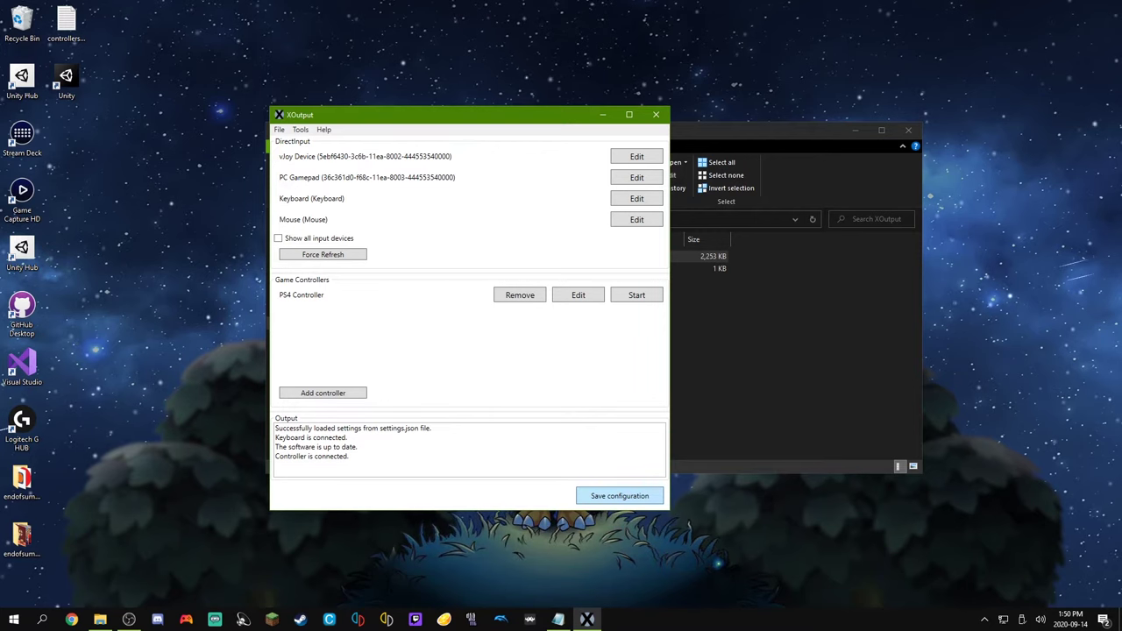
click(620, 496)
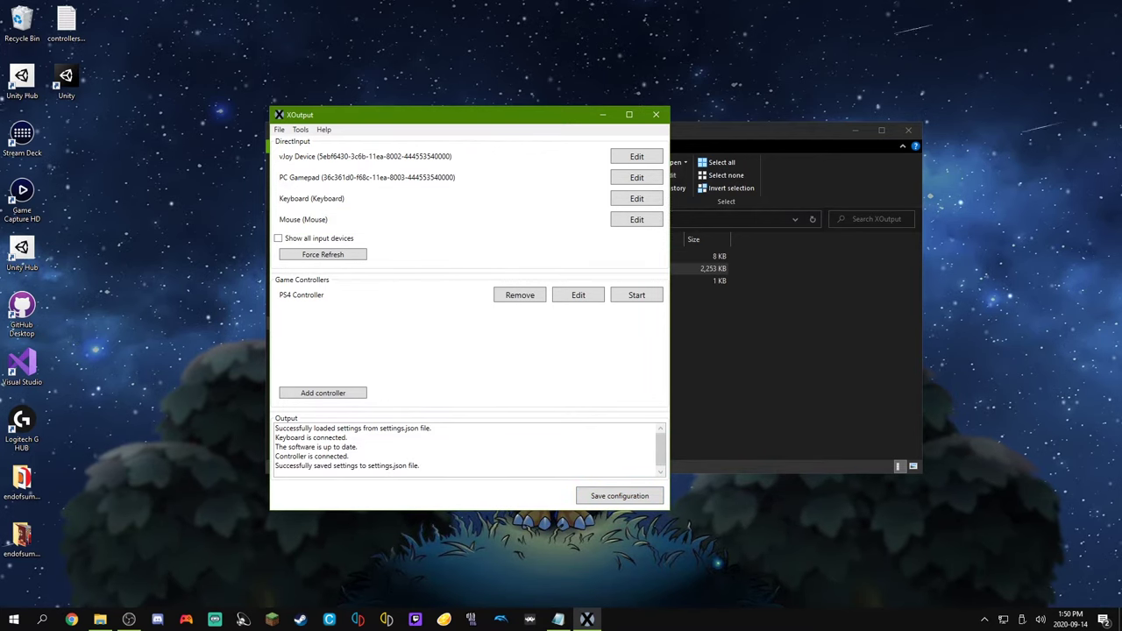
click(770, 350)
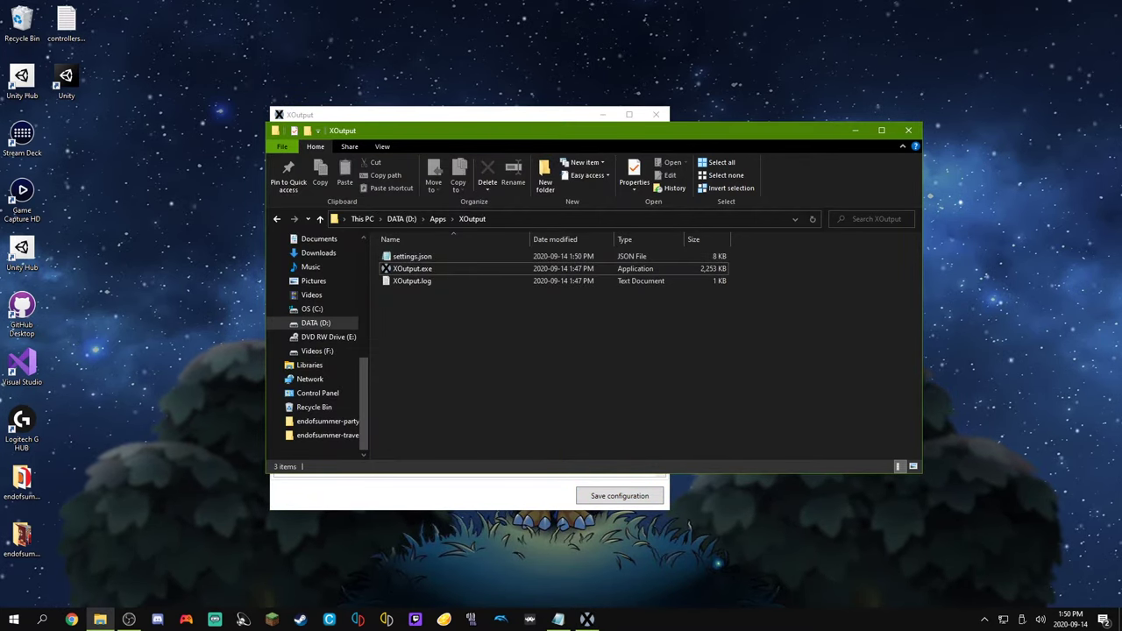
drag(437, 134, 636, 148)
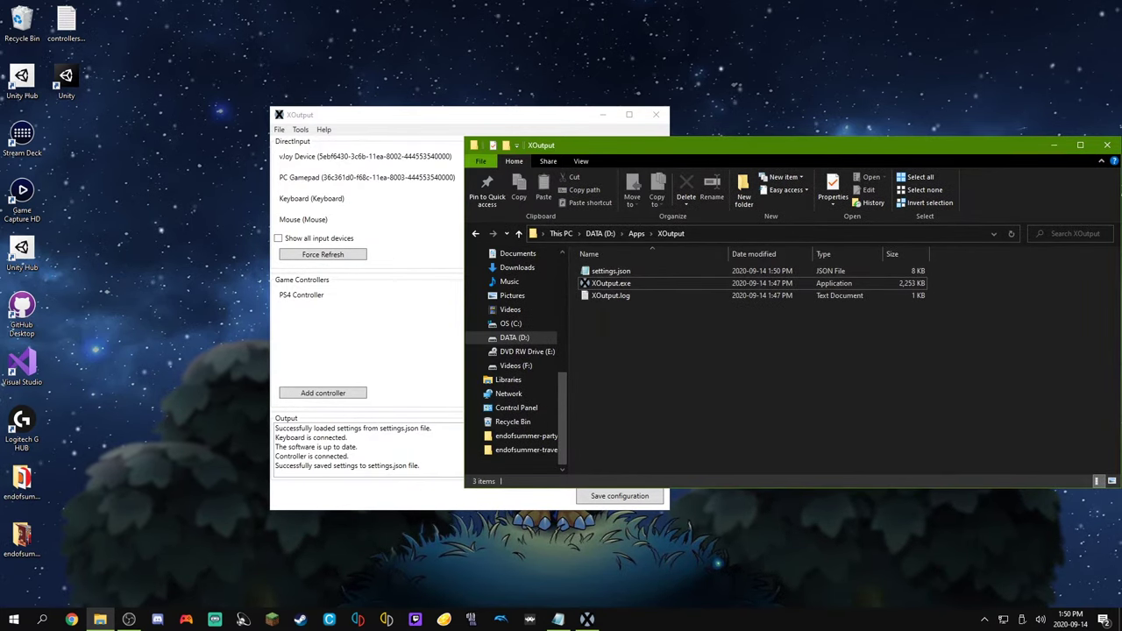
key(alt+Tab)
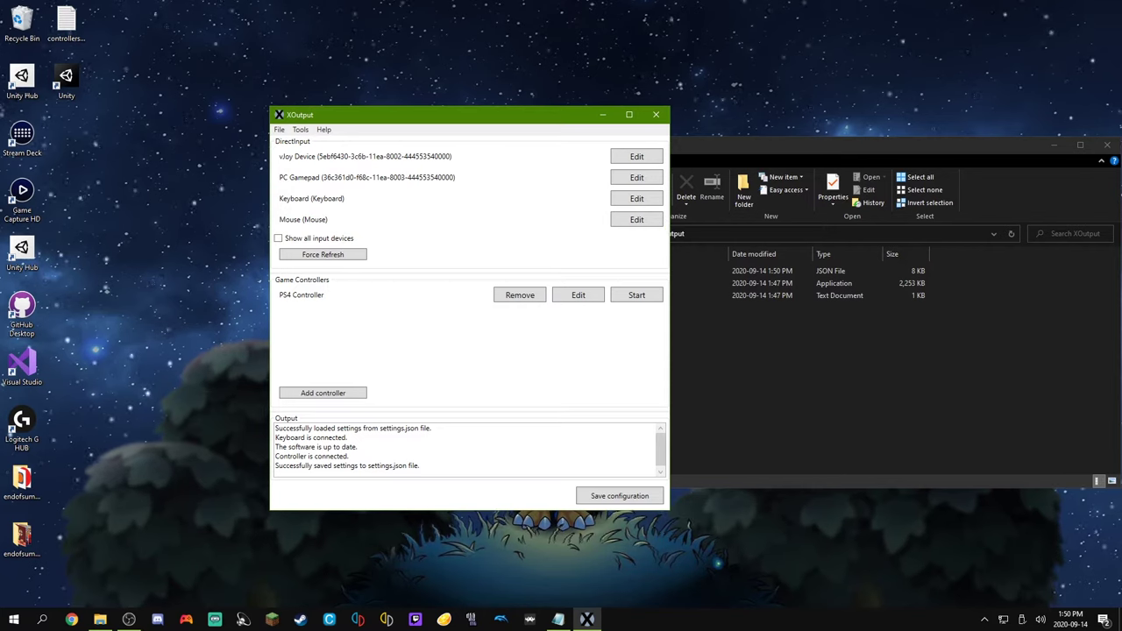
Start emulation for PS4 Controller and launch Minecraft.
click(637, 294)
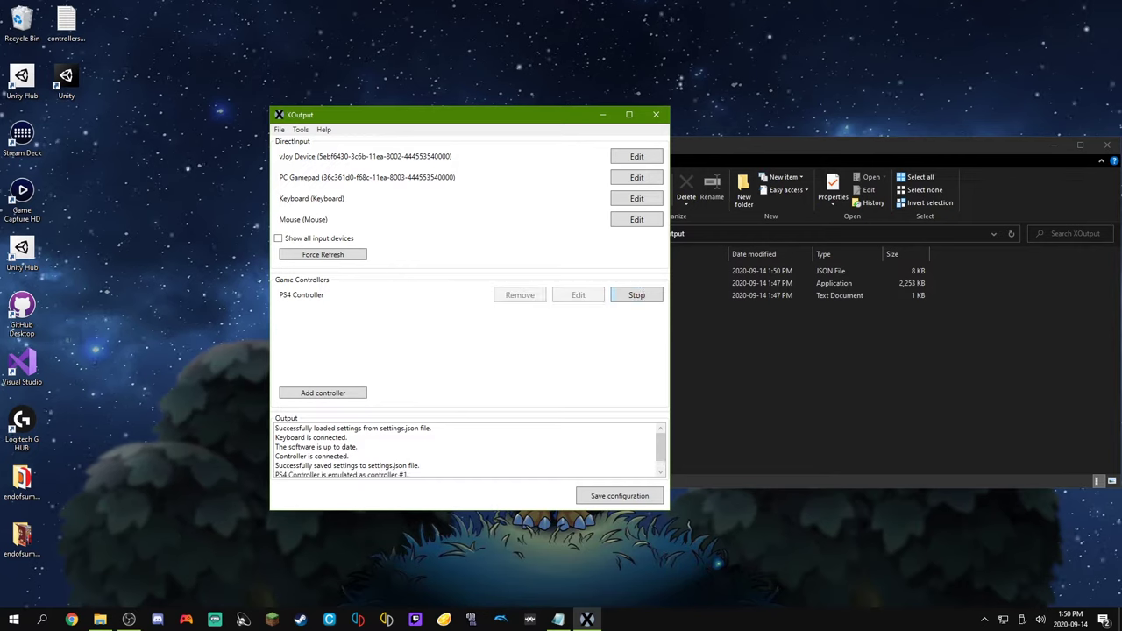
key(super)
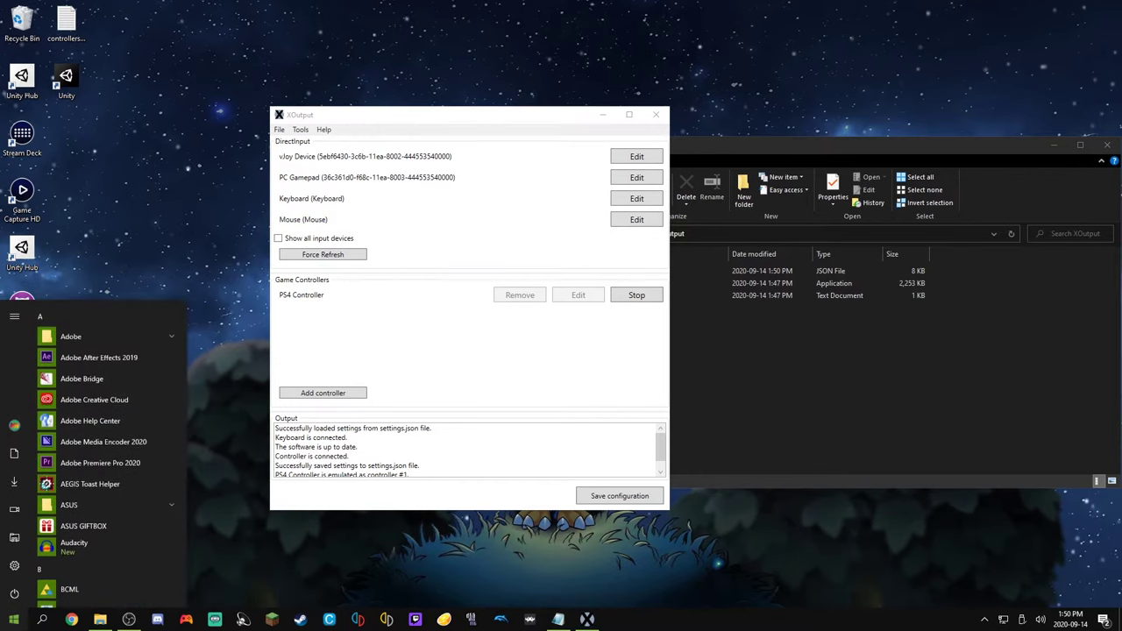
text(min)
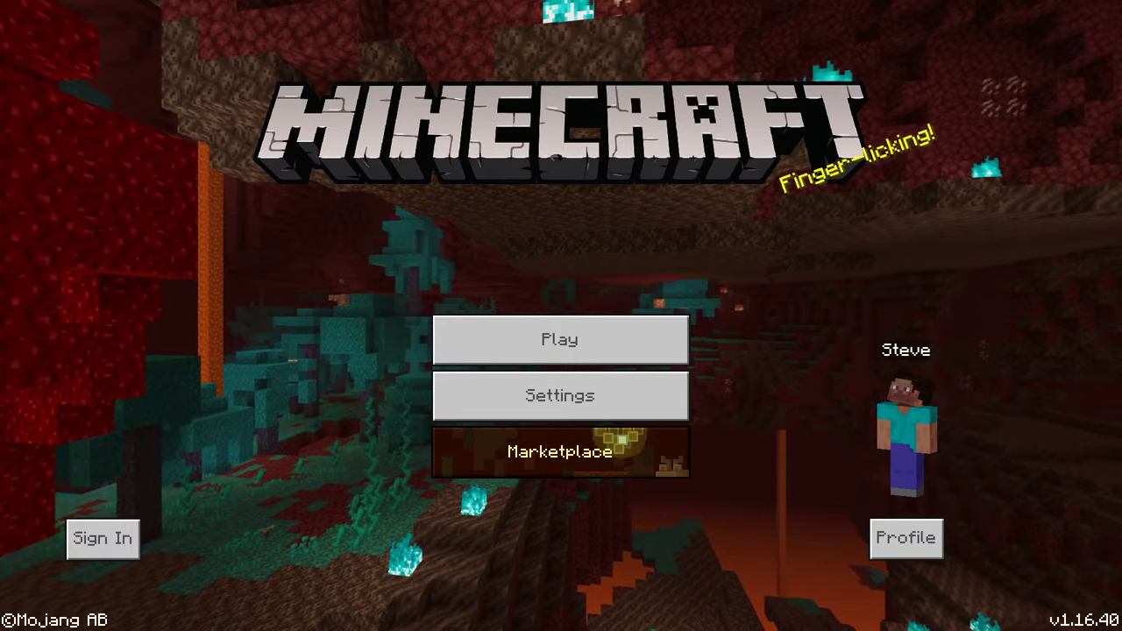
Move the selection between Play, Settings and Marketplace in the Minecraft main menu to test the controller.
key(Down)
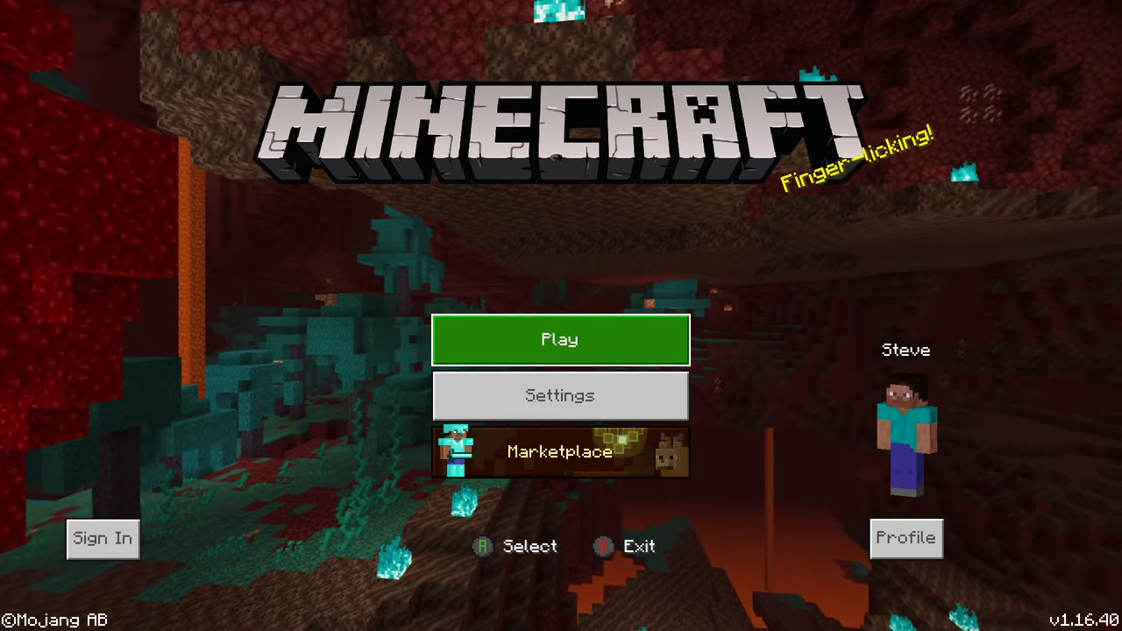
key(Down)
key(Down)
key(Up)
key(Up)
key(Up)
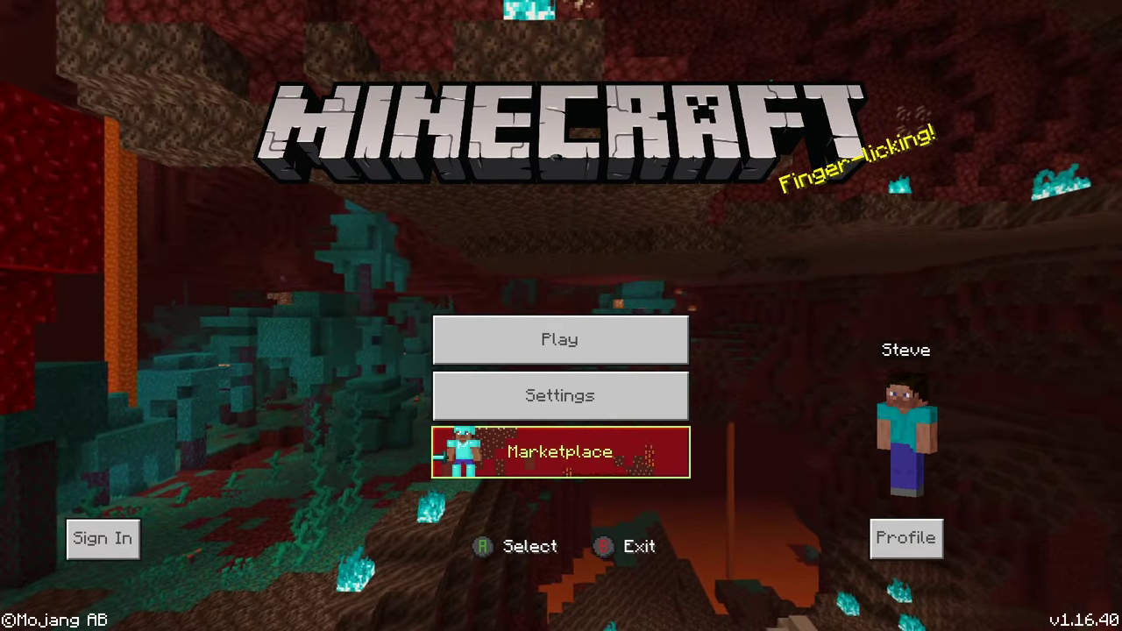
key(Down)
Switch back to XOutput and stop the PS4 Controller emulation.
key(alt+Tab)
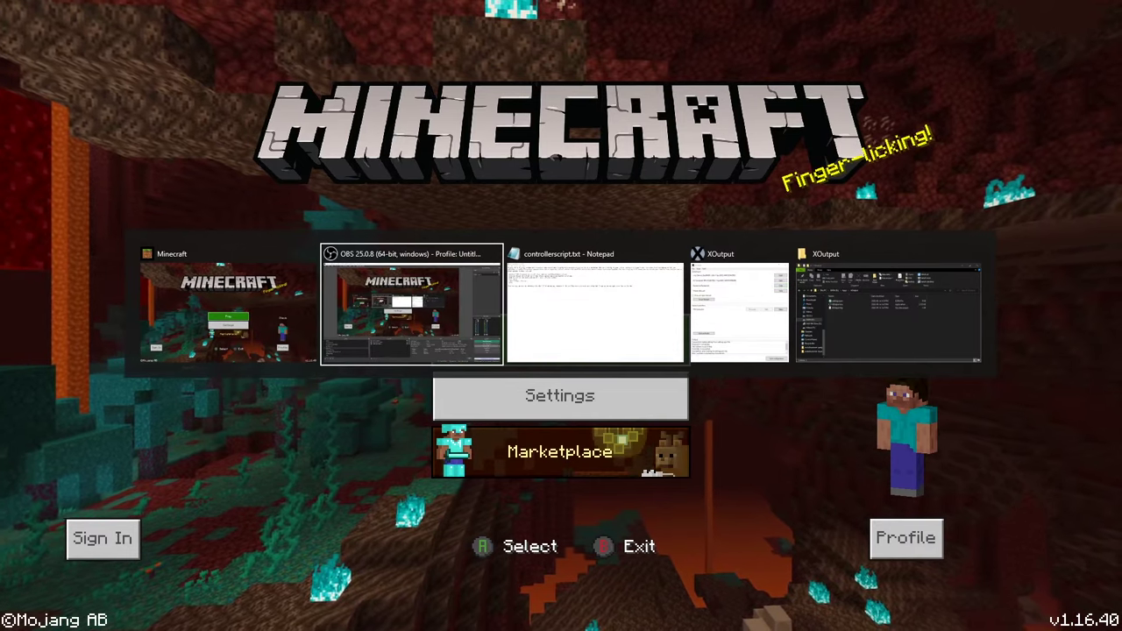
key(alt+Tab)
key(alt+Tab)
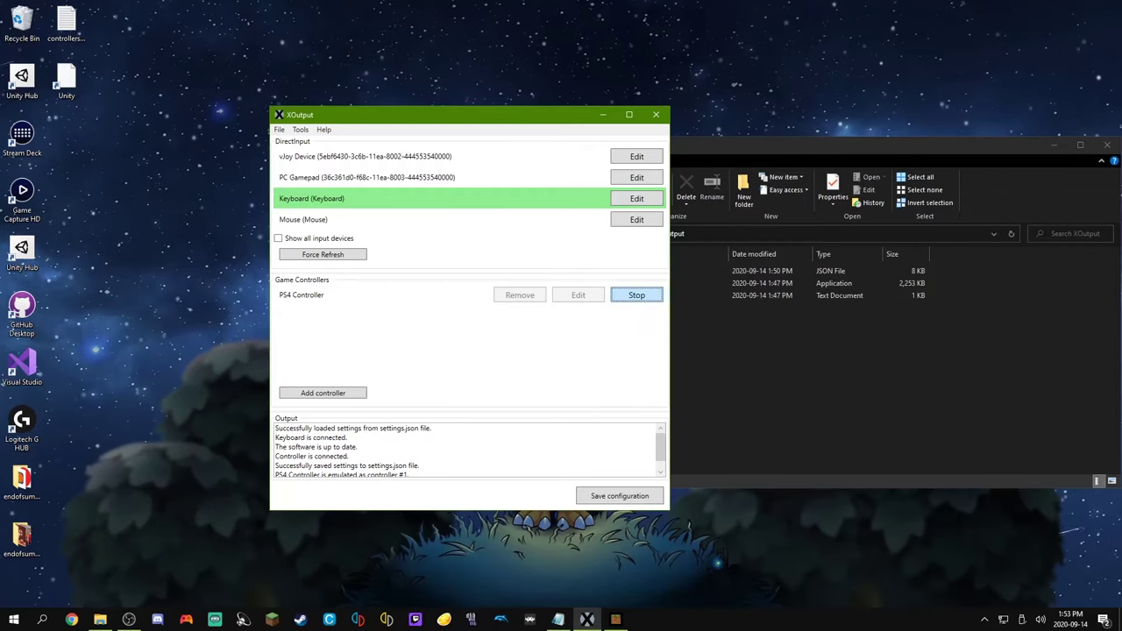
click(637, 296)
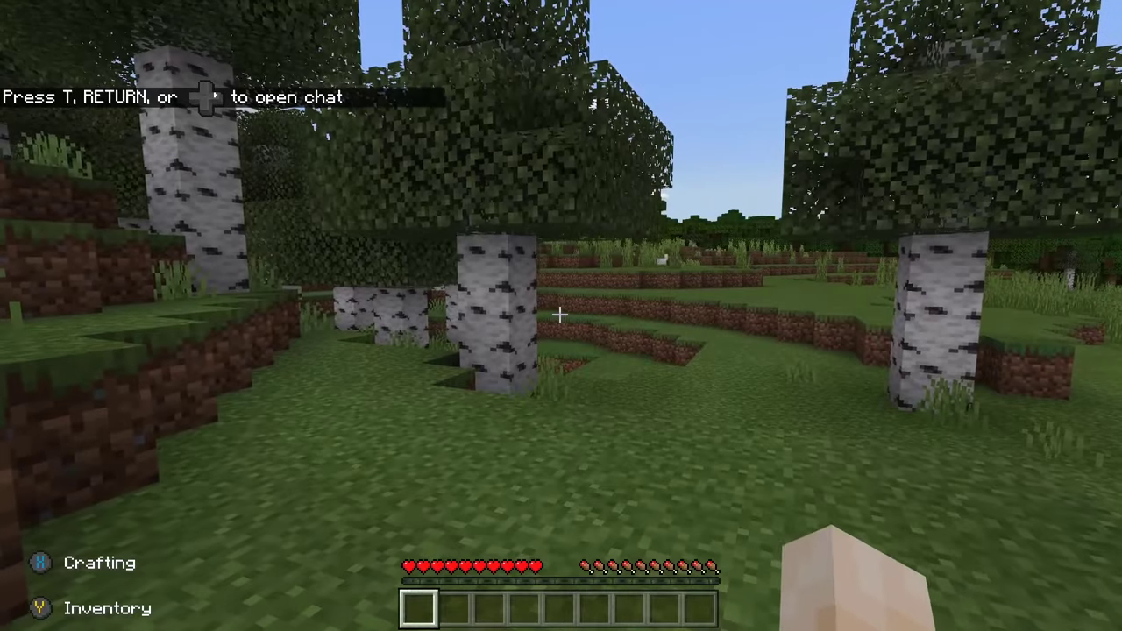
Walk and look around in the Minecraft world to test the emulated controller's movement and camera sticks.
key(w)
key(w)
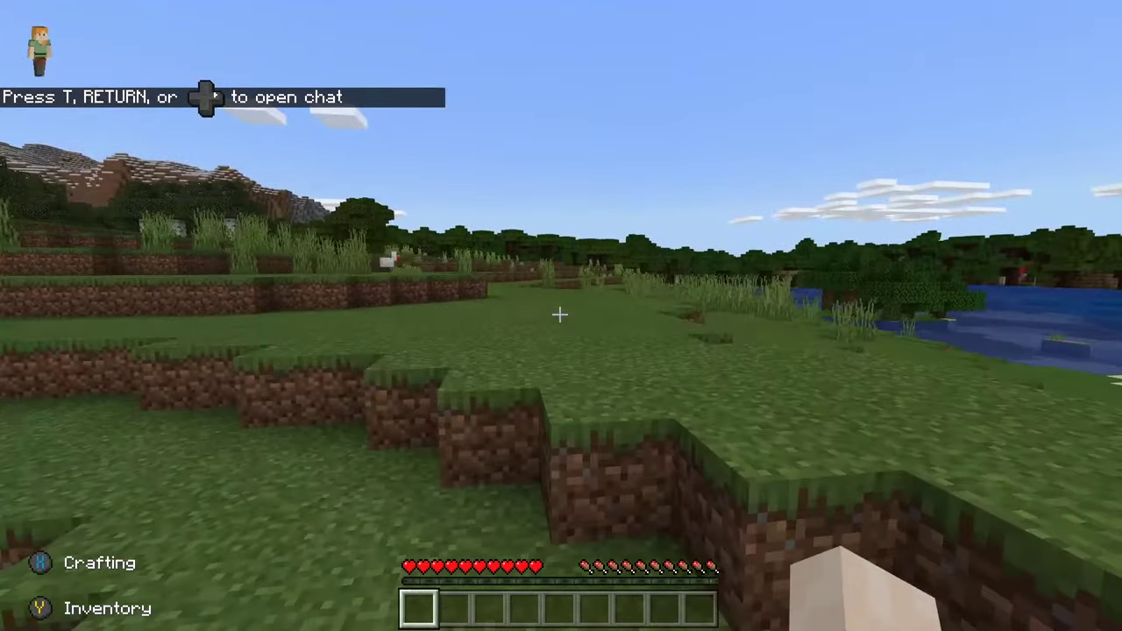
key(w)
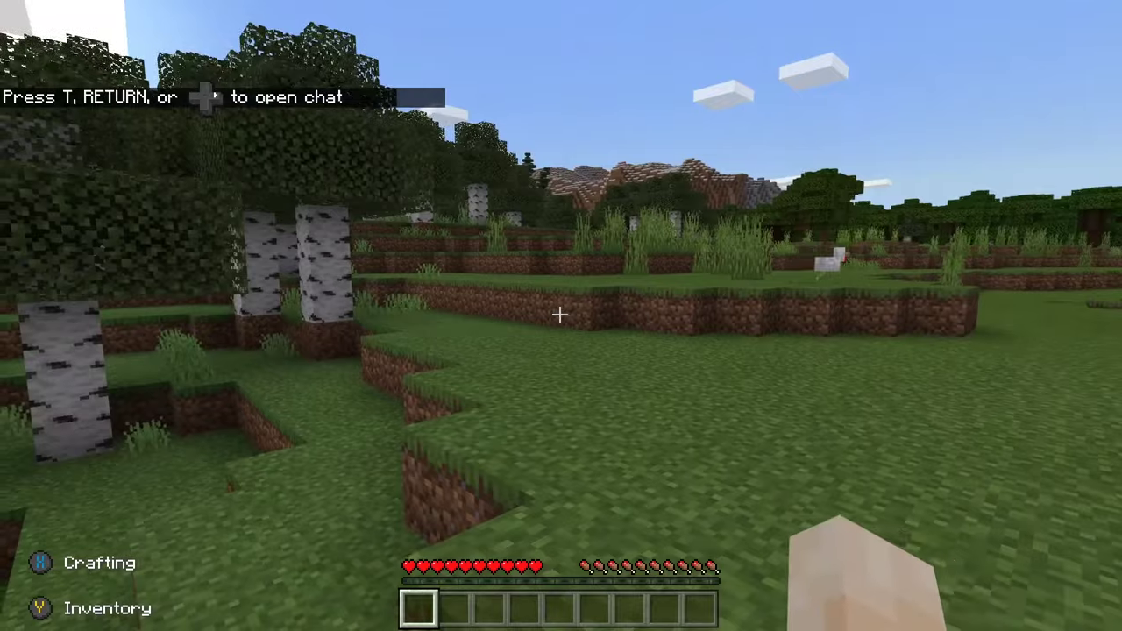
key(w)
key(w)
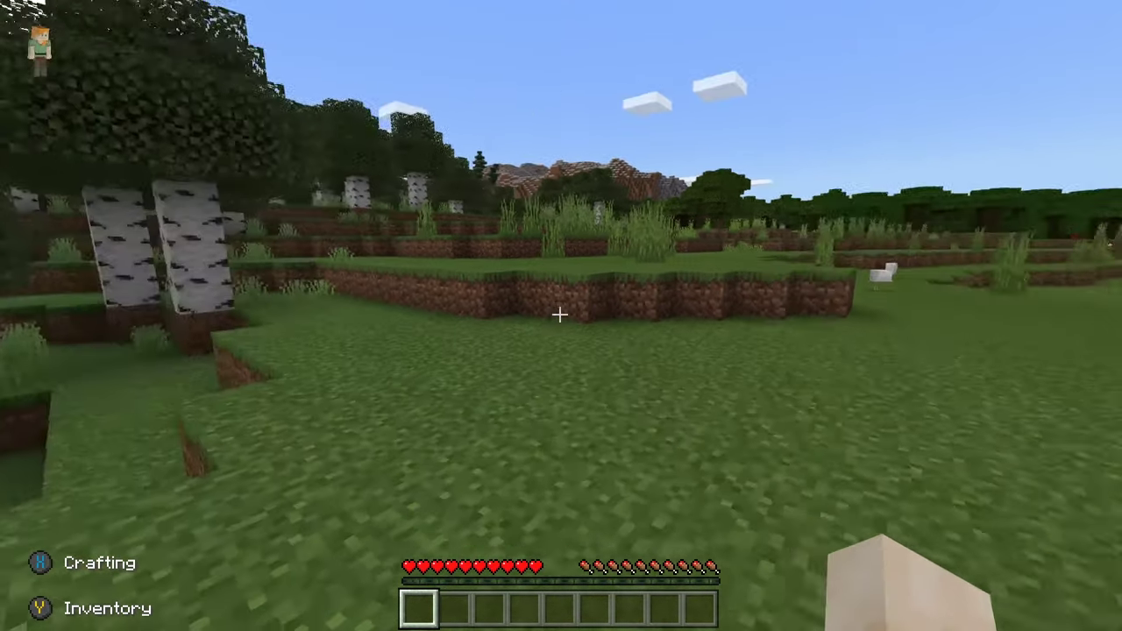
key(s)
key(w)
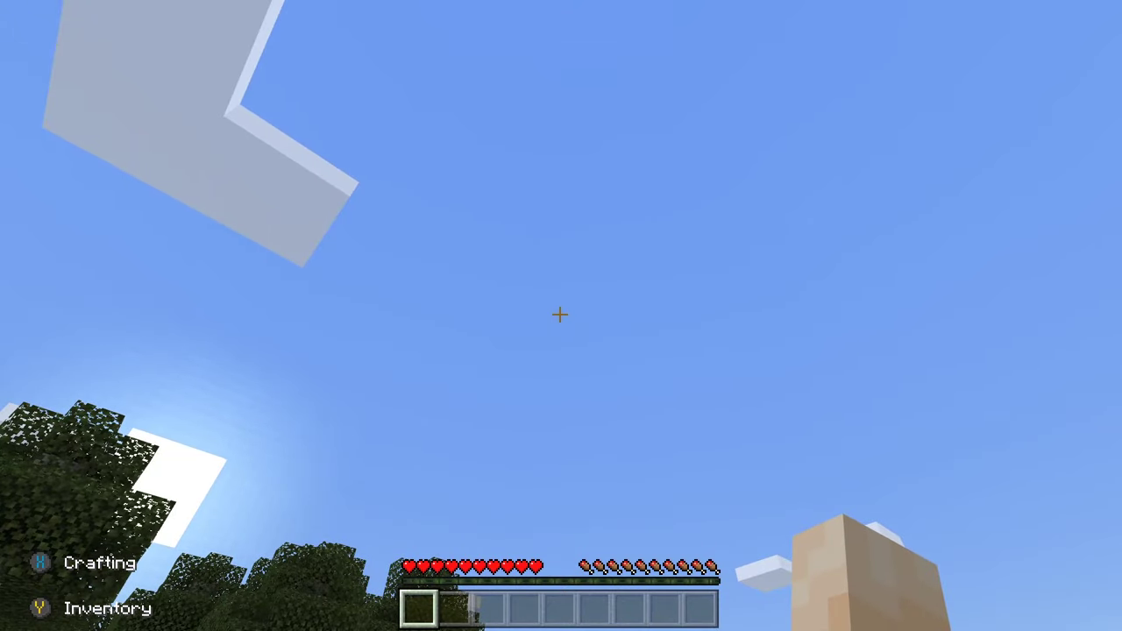
mouse_move(561, 316)
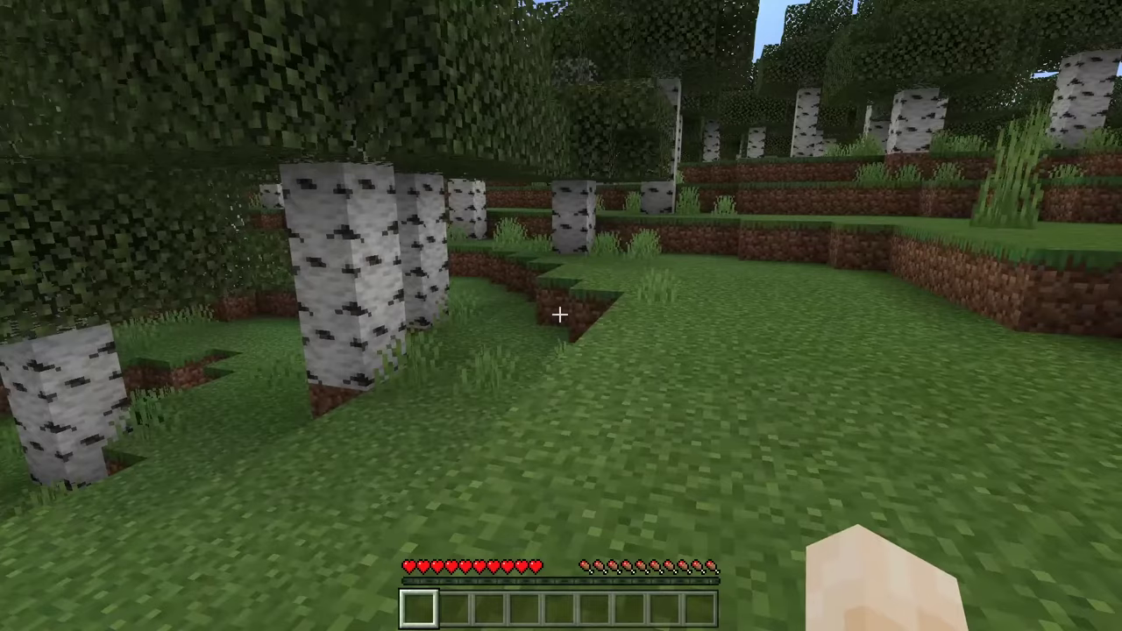
Return to XOutput, close the Microsoft Store window and stop the PS4 Controller emulation.
key(alt+Tab)
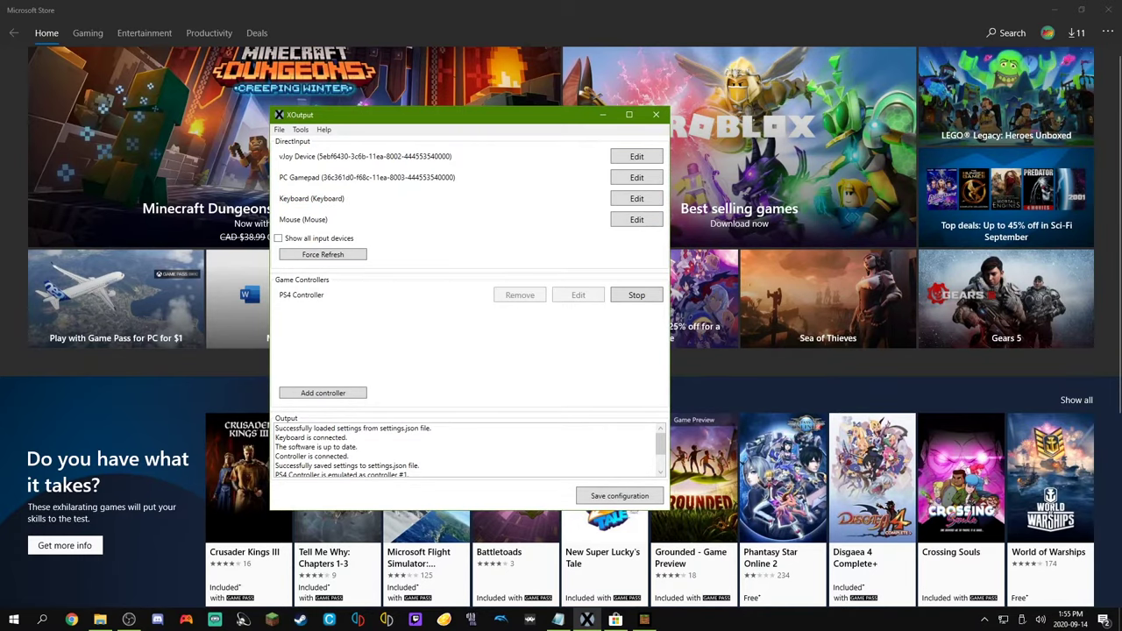
click(1107, 9)
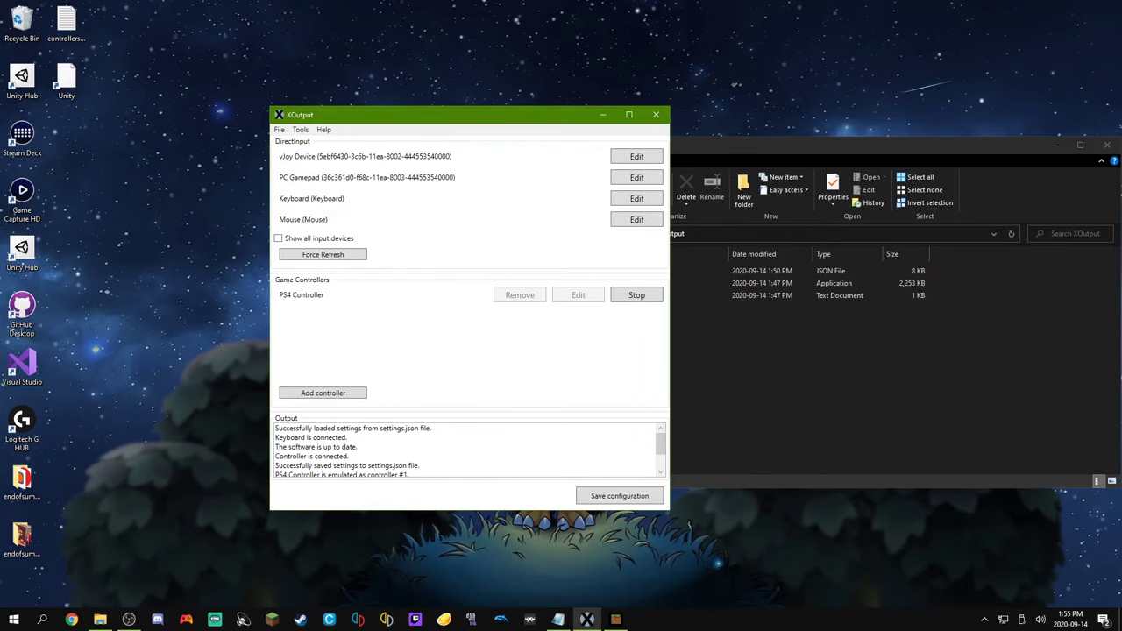
click(637, 296)
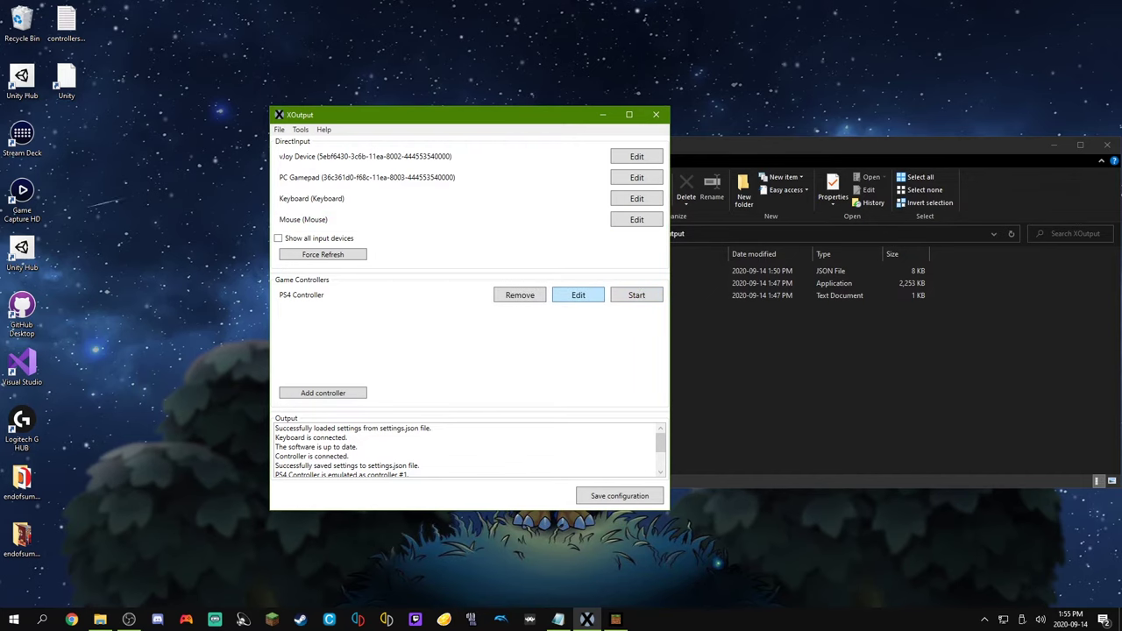
Invert the RY axis in the PS4 Controller mapping and restart its emulation.
click(579, 295)
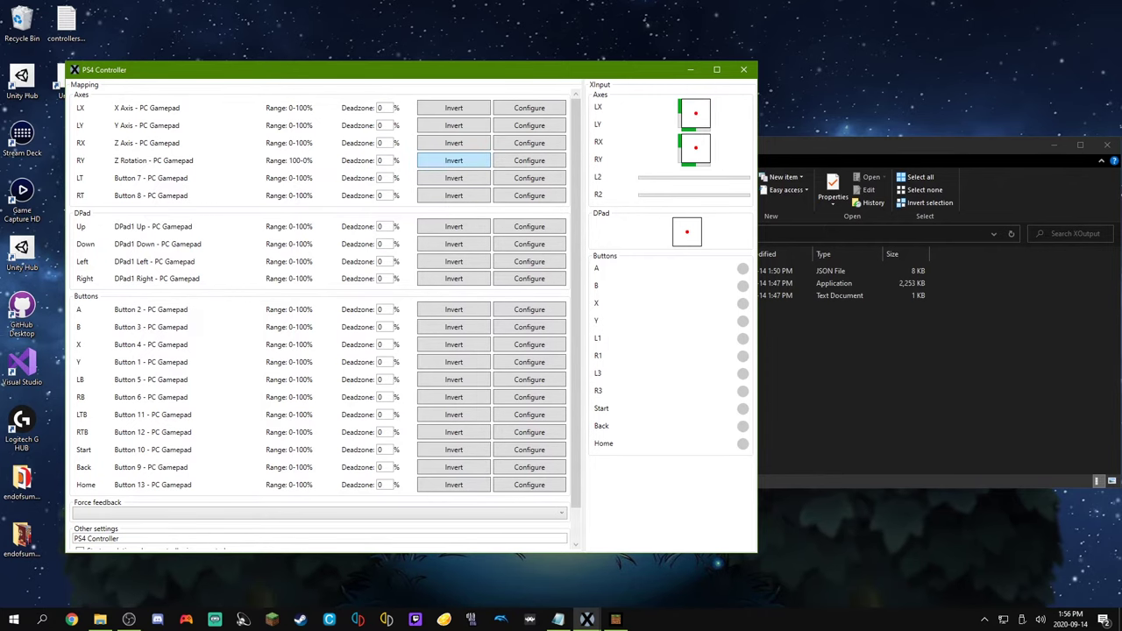
click(743, 69)
click(637, 295)
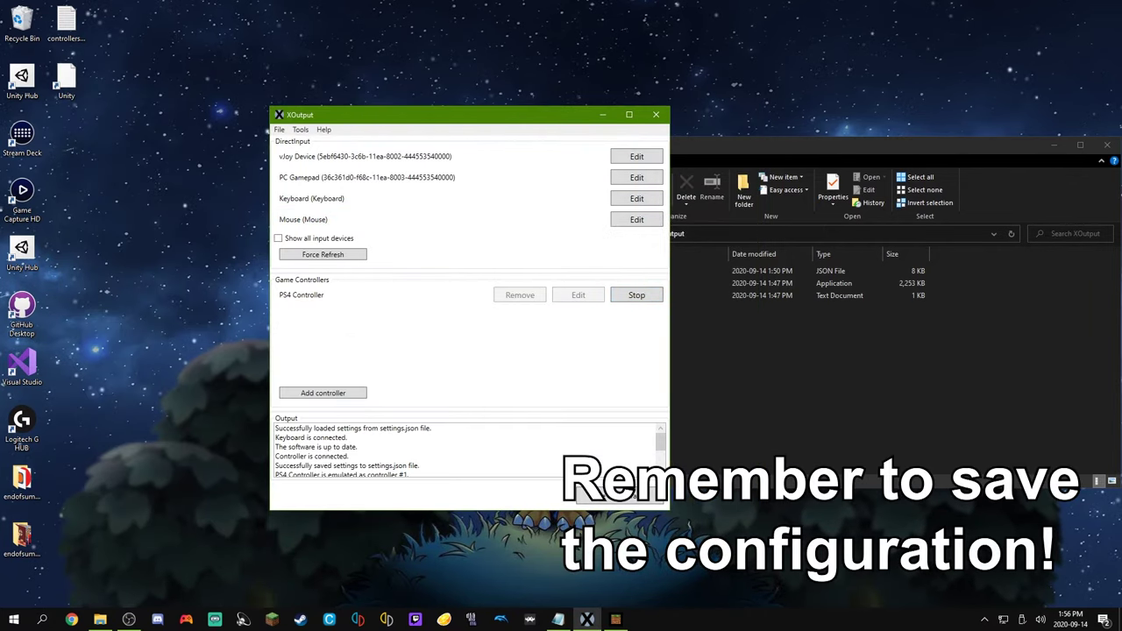
Switch to Minecraft and test the inverted vertical camera axis by walking and looking up and down.
click(616, 619)
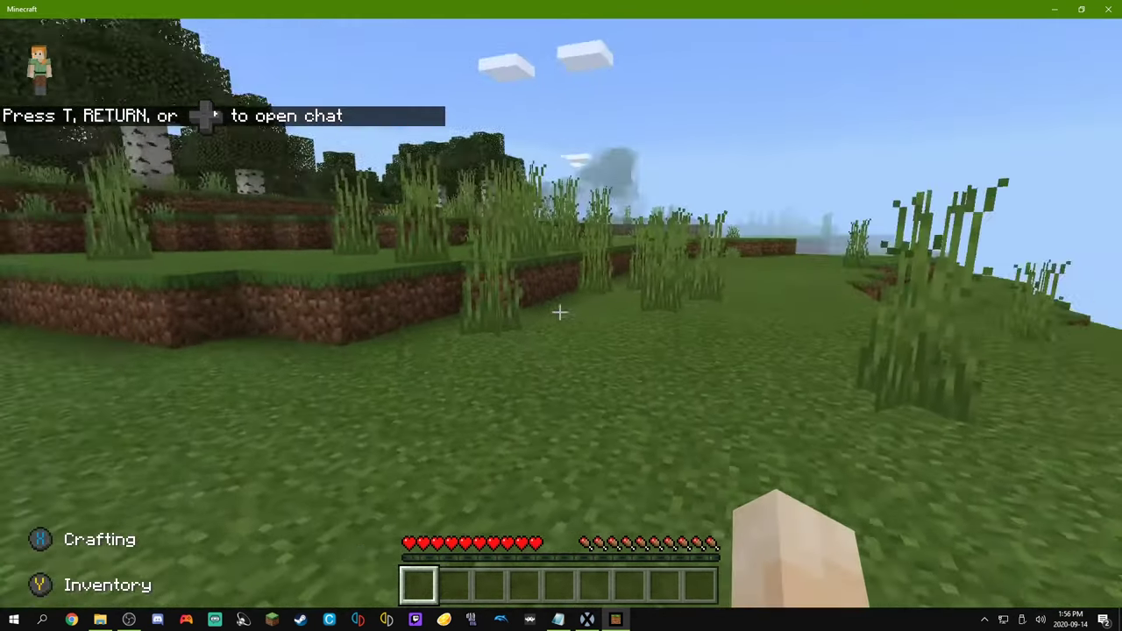
key(w)
key(w)
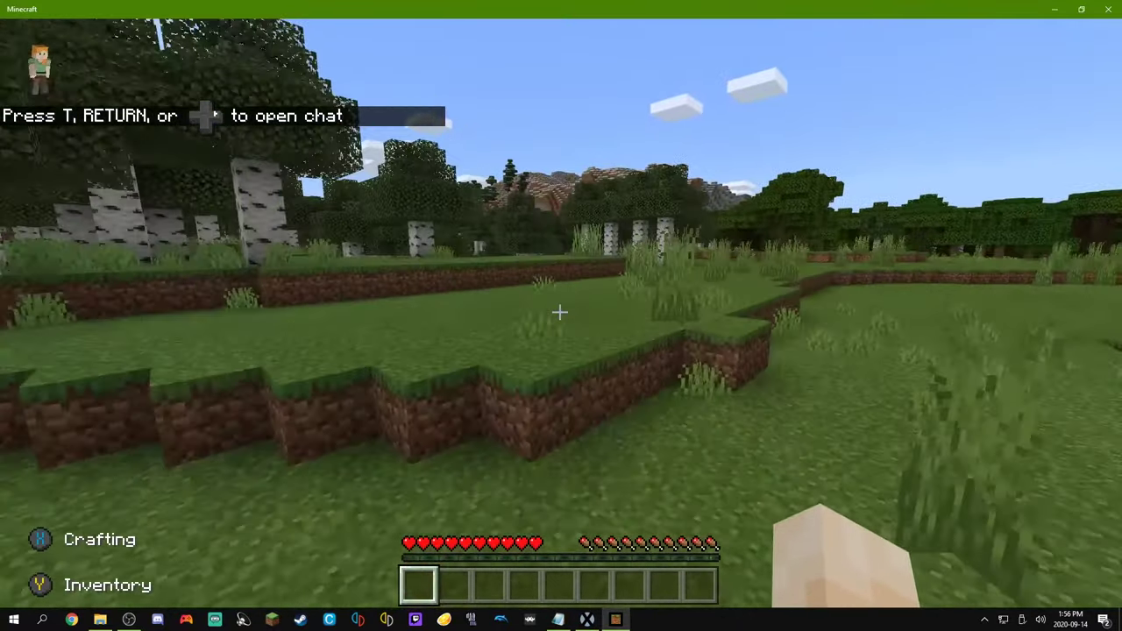
key(w)
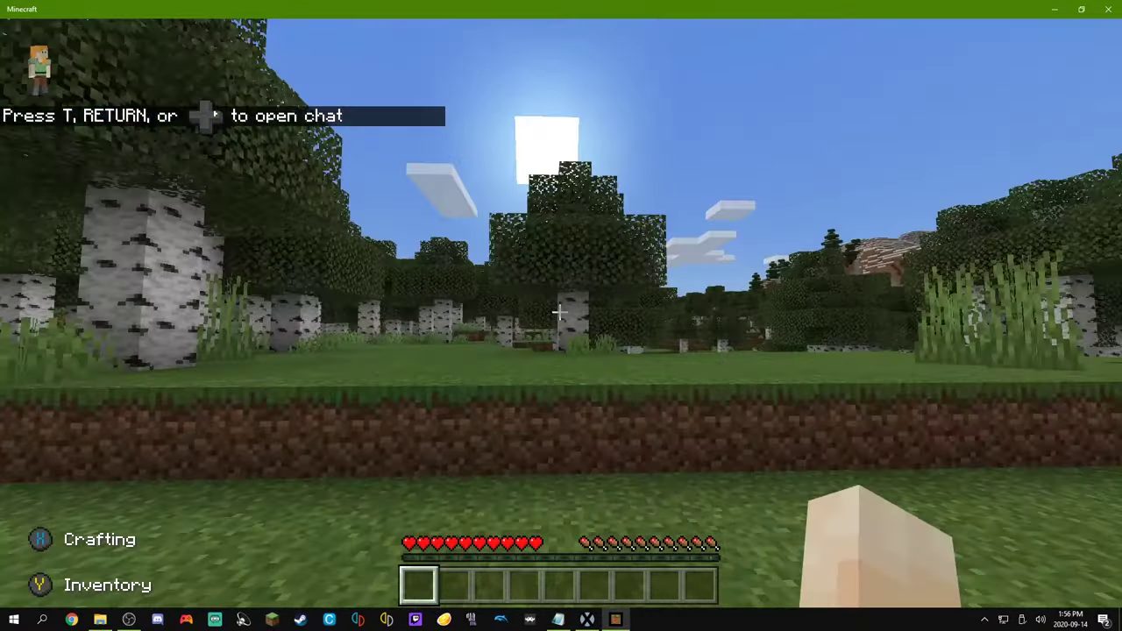
key(w)
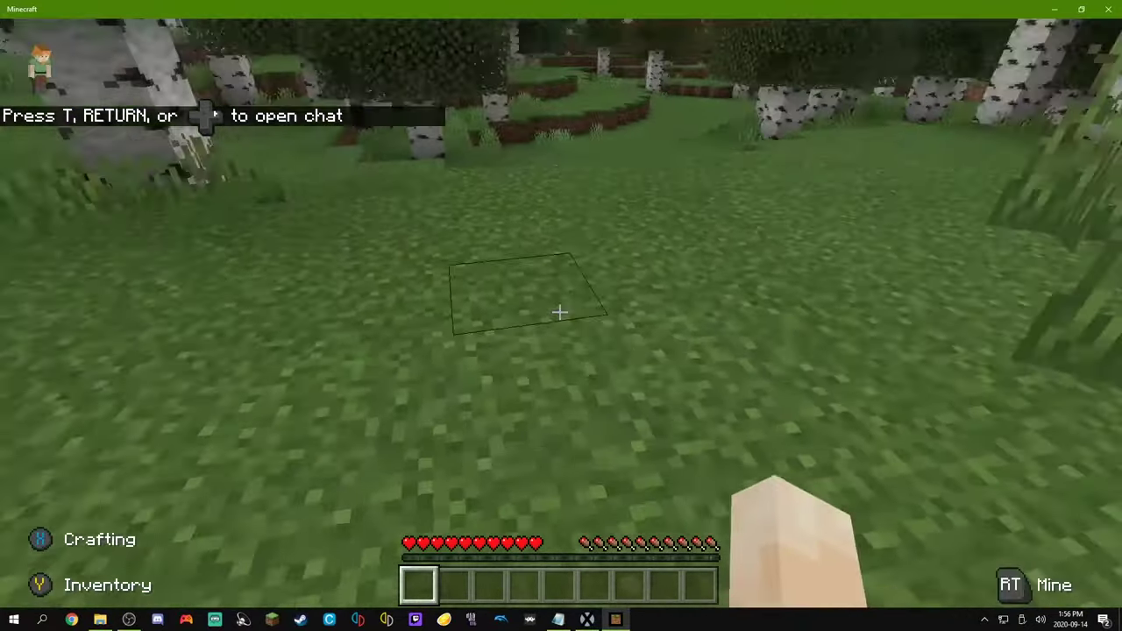
key(w)
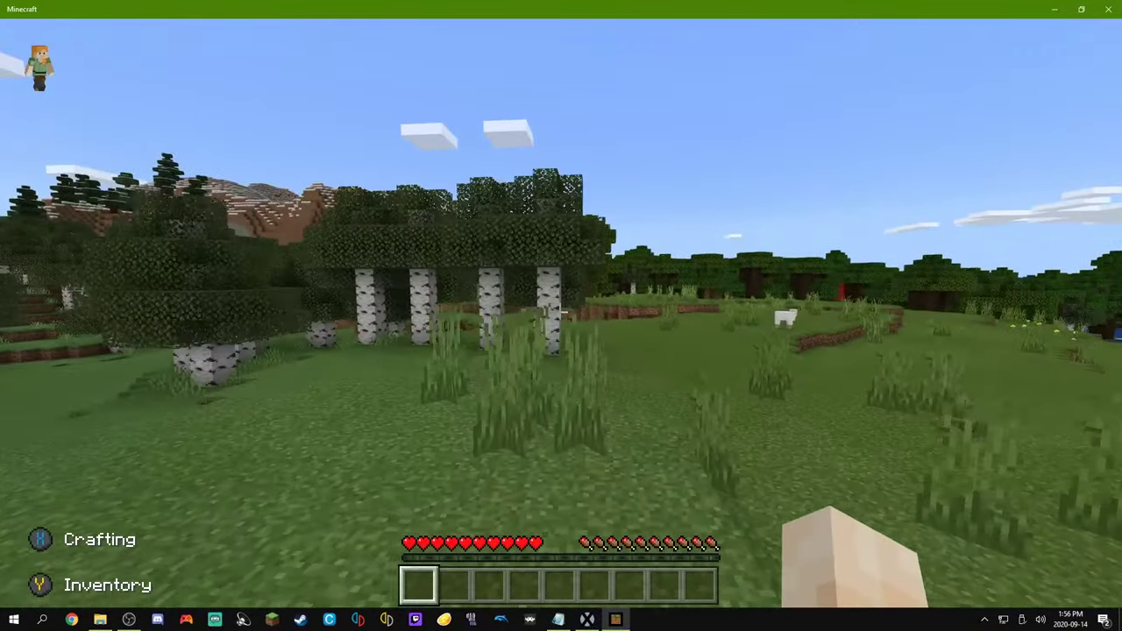
Change Minecraft to the front-facing third-person view and walk the character across the grass.
key(F5)
key(F5)
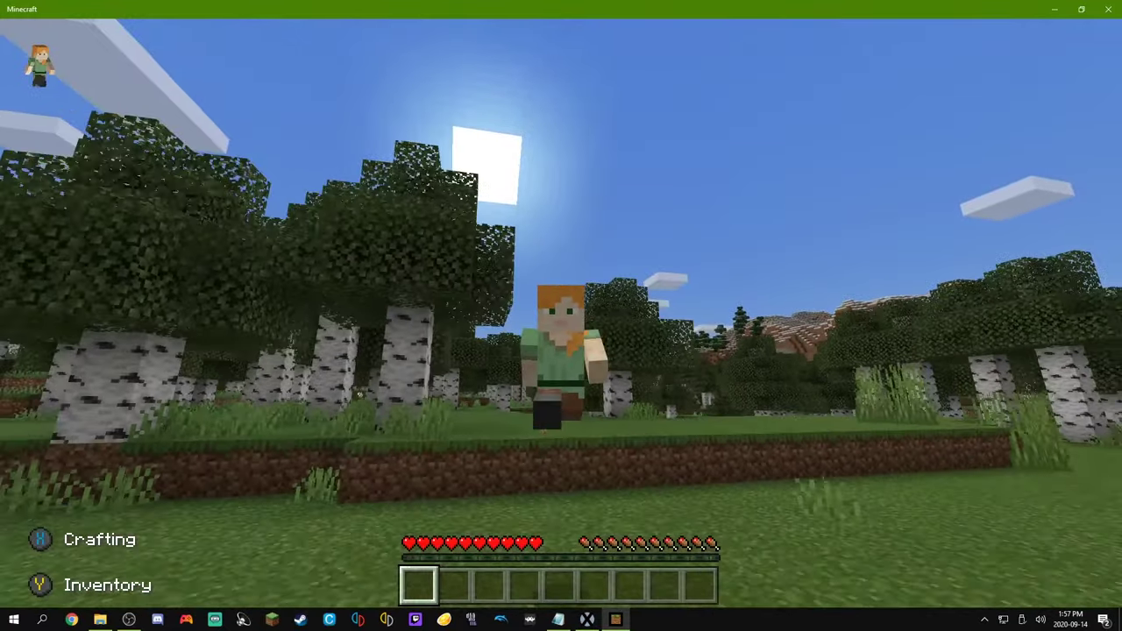
key(w)
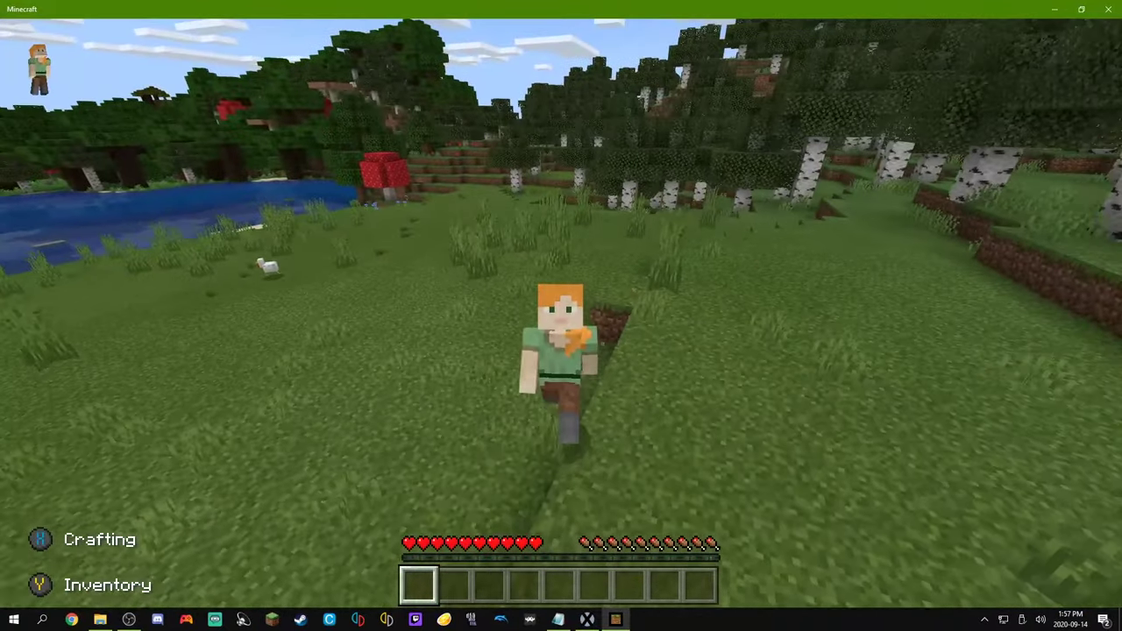
key(w)
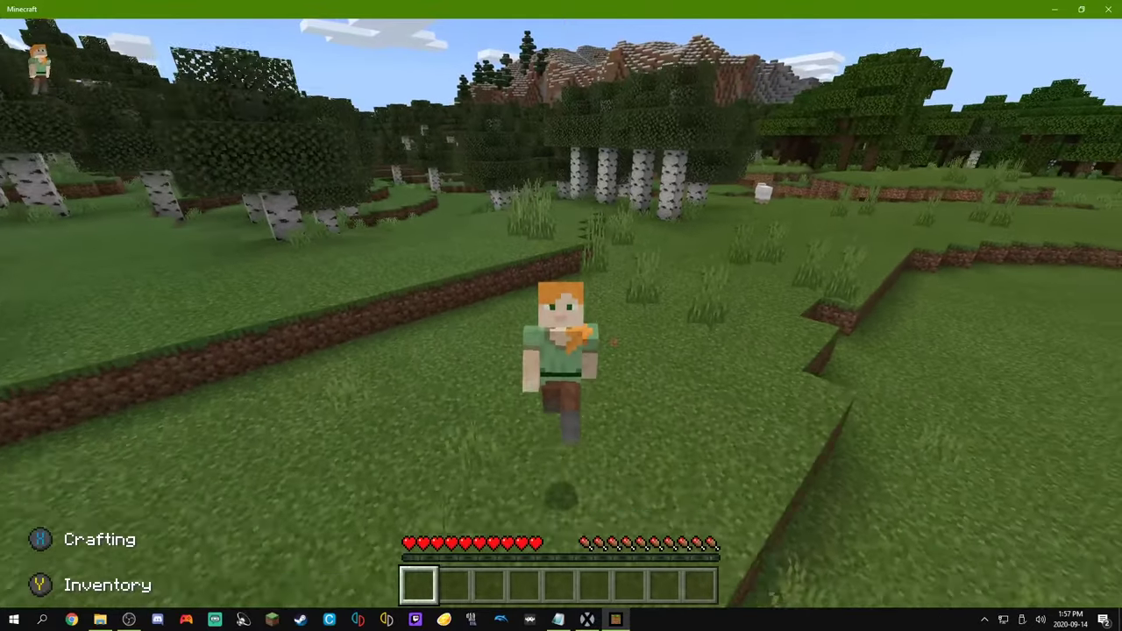
key(w)
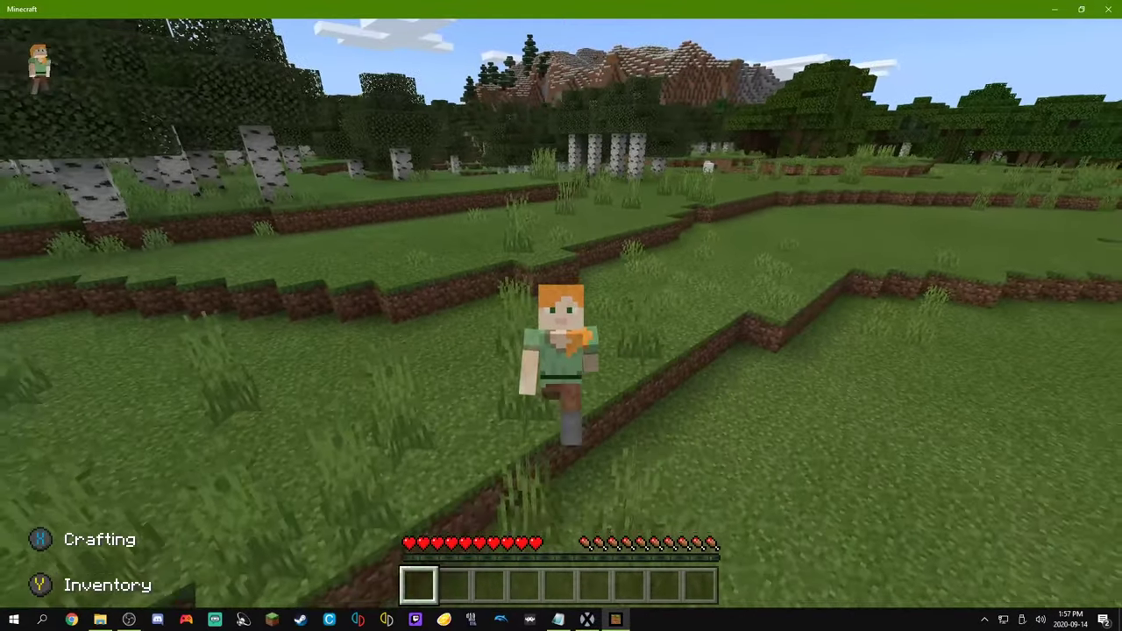